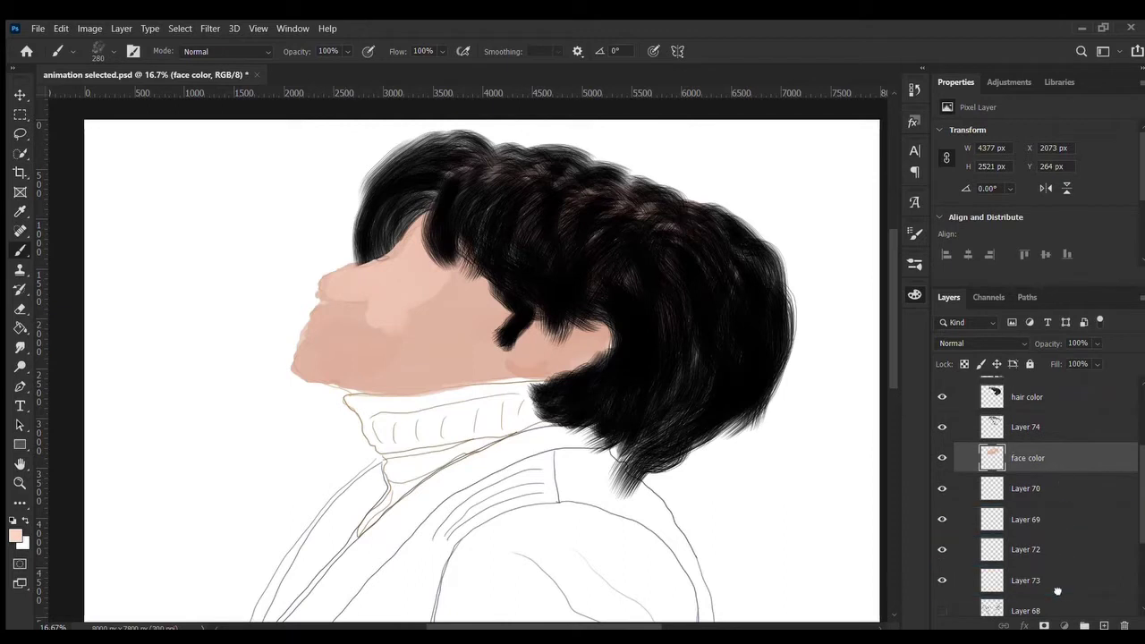
# Paint skin tone over the face, ear and nose and fill the lips with pink on the face color layer
pyautogui.moveTo(438, 306)
pyautogui.mouseDown()
pyautogui.moveTo(348, 315)
pyautogui.moveTo(384, 329)
pyautogui.moveTo(475, 305)
pyautogui.moveTo(368, 356)
pyautogui.moveTo(334, 328)
pyautogui.moveTo(340, 286)
pyautogui.moveTo(327, 361)
pyautogui.moveTo(437, 391)
pyautogui.mouseUp()
pyautogui.moveTo(536, 338)
pyautogui.mouseDown()
pyautogui.moveTo(594, 339)
pyautogui.moveTo(540, 367)
pyautogui.moveTo(587, 344)
pyautogui.mouseUp()
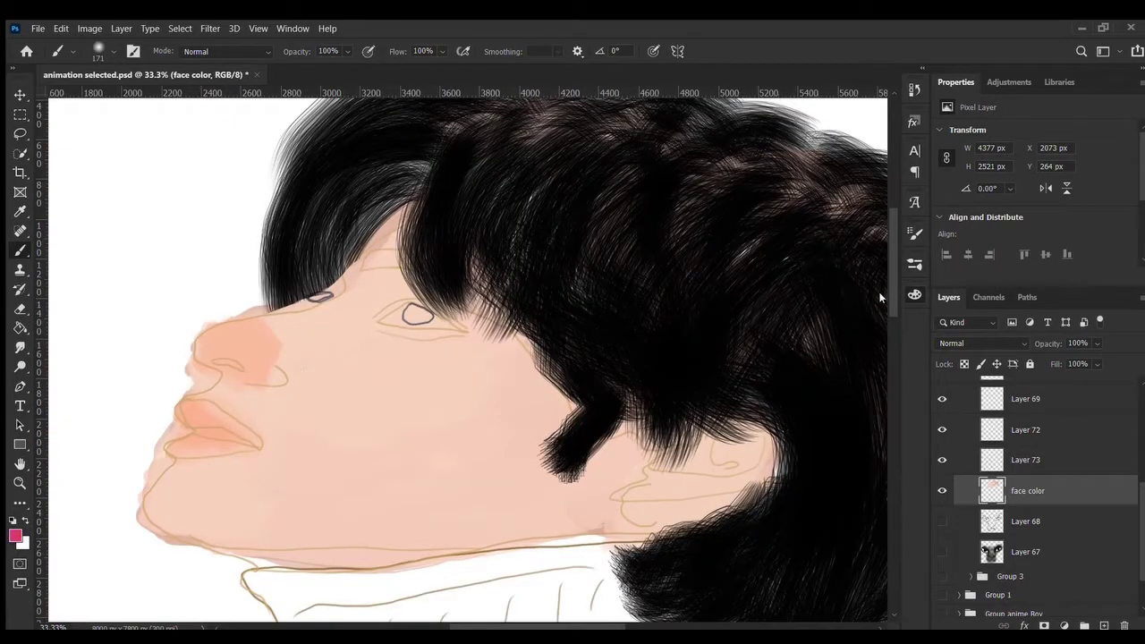
pyautogui.moveTo(205, 421)
pyautogui.mouseDown()
pyautogui.moveTo(229, 442)
pyautogui.moveTo(196, 426)
pyautogui.moveTo(195, 453)
pyautogui.moveTo(255, 451)
pyautogui.mouseUp()
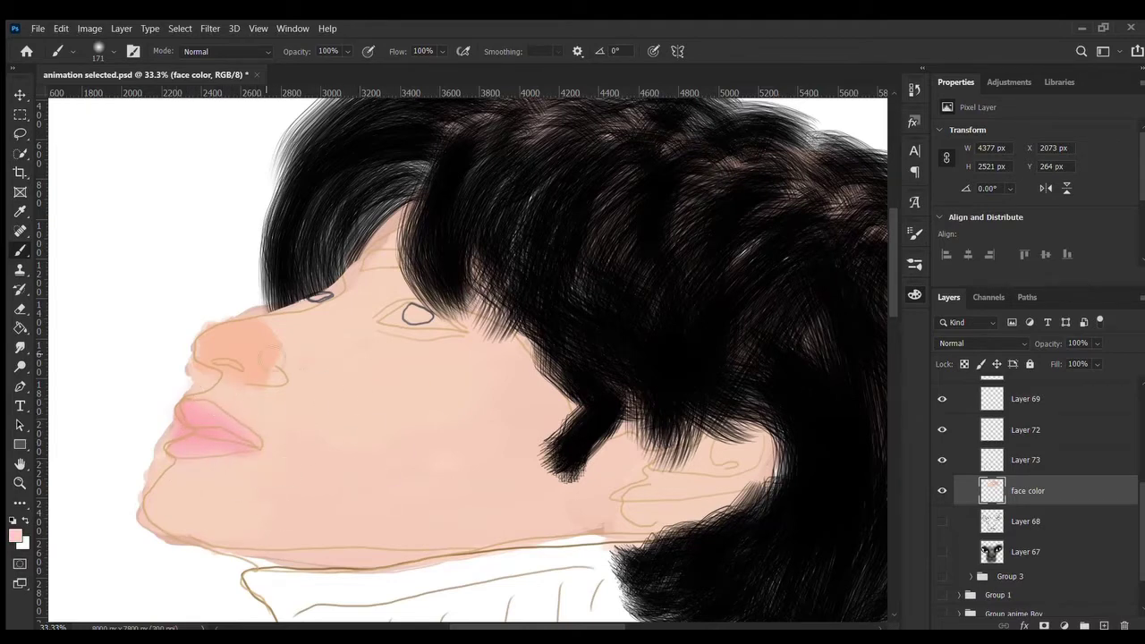
pyautogui.moveTo(264, 361); pyautogui.dragTo(275, 357)
# Paint the nostril and nose wing shadows in brown on the face color layer, and resample the light skin tone
pyautogui.keyDown('alt'); pyautogui.click(840, 392); pyautogui.keyUp('alt')
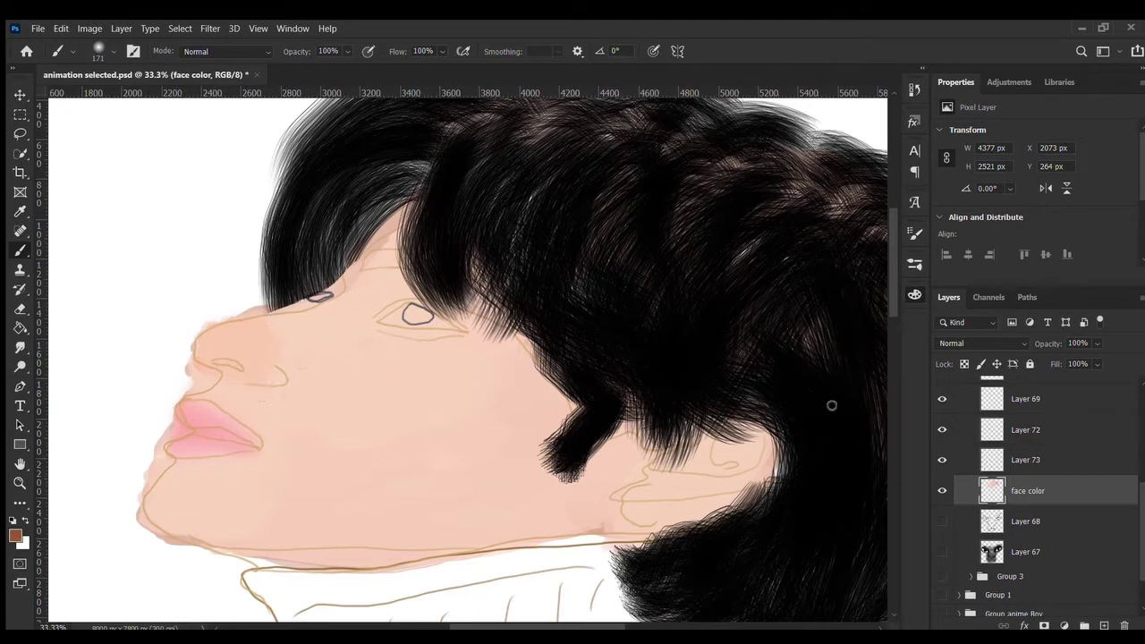
pyautogui.moveTo(284, 369)
pyautogui.mouseDown()
pyautogui.moveTo(251, 384)
pyautogui.moveTo(218, 359)
pyautogui.moveTo(286, 370)
pyautogui.moveTo(265, 391)
pyautogui.moveTo(288, 372)
pyautogui.mouseUp()
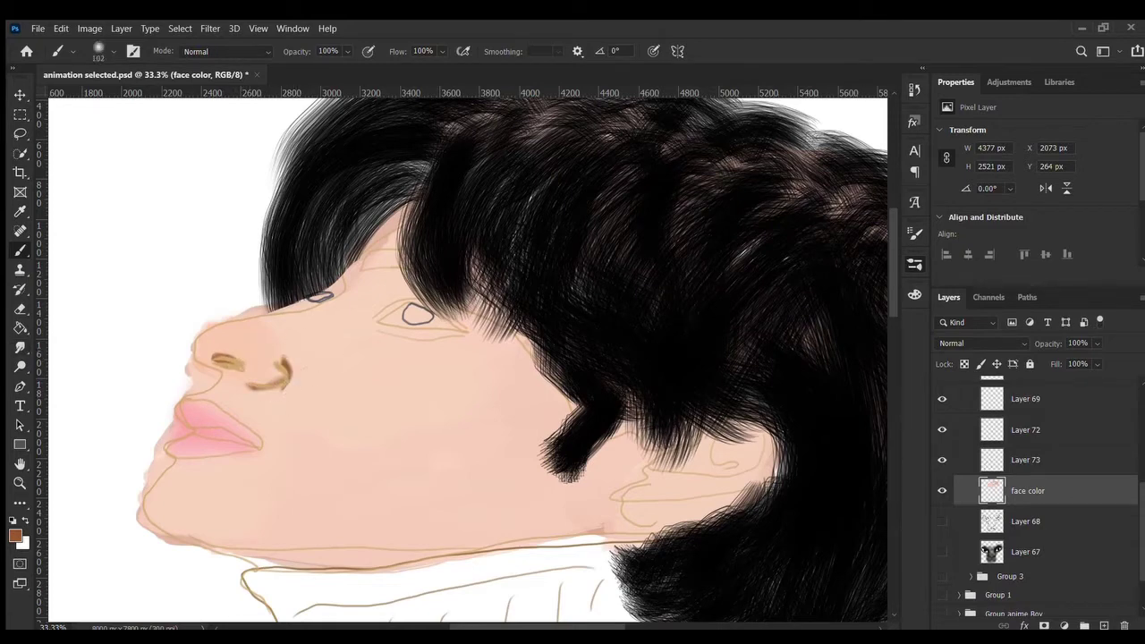
pyautogui.keyDown('alt'); pyautogui.click(380, 334); pyautogui.keyUp('alt')
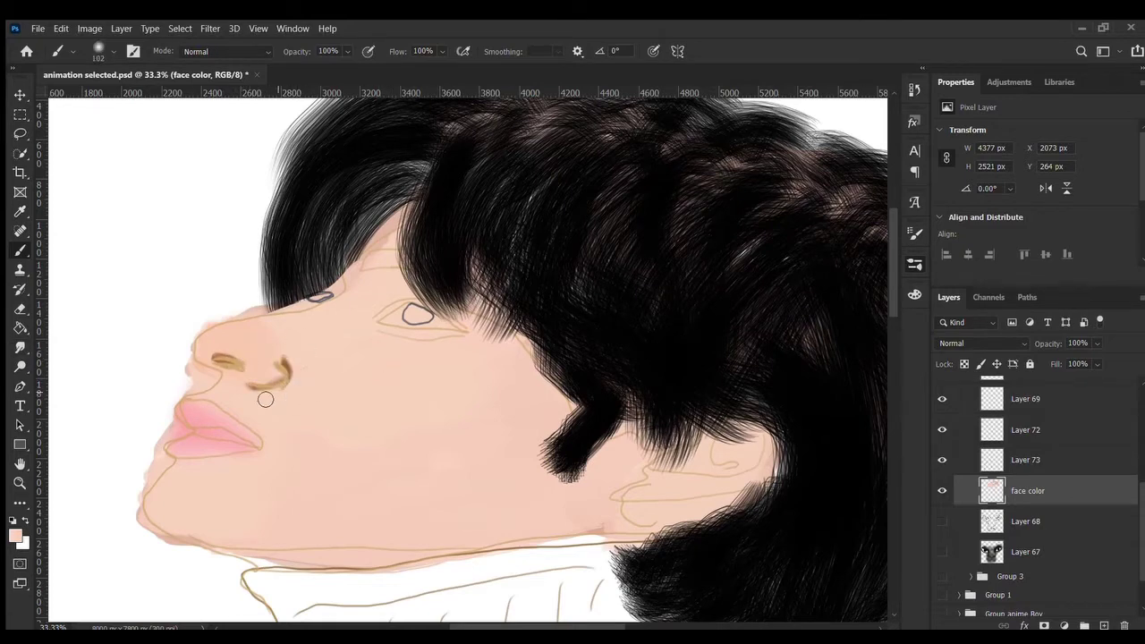
pyautogui.click(942, 460)
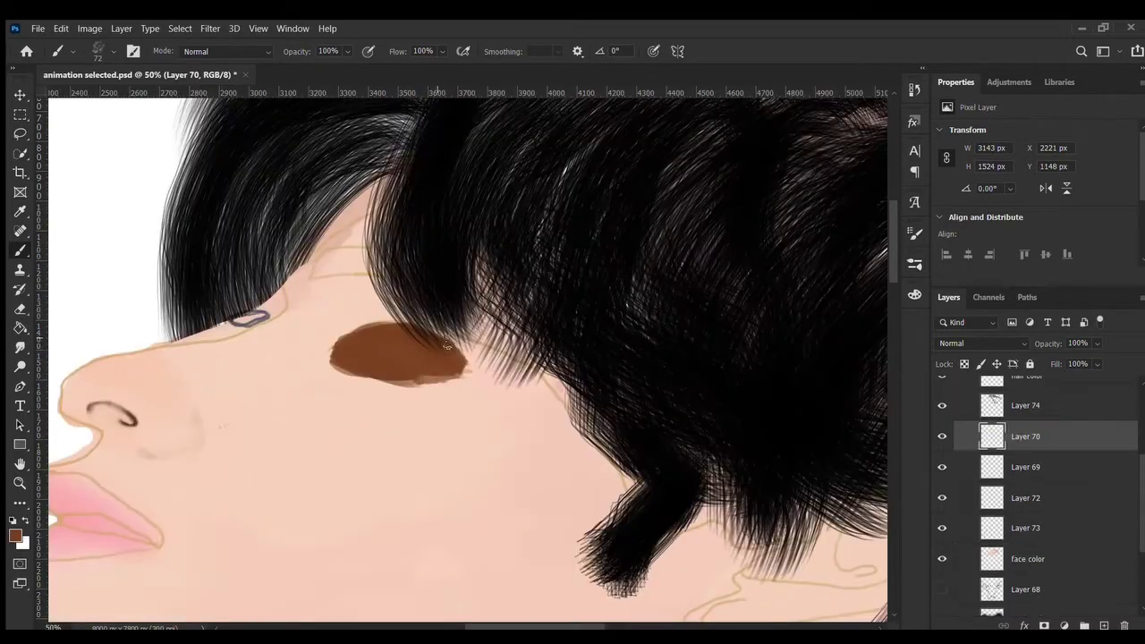
# Paint the eye on Layer 70 as a brown shape with a peach interior and a white eyeball
pyautogui.moveTo(1048, 436)
pyautogui.mouseDown()
pyautogui.moveTo(1049, 560)
pyautogui.moveTo(1038, 436)
pyautogui.mouseUp()
pyautogui.moveTo(429, 349)
pyautogui.mouseDown()
pyautogui.moveTo(358, 353)
pyautogui.moveTo(446, 359)
pyautogui.moveTo(395, 363)
pyautogui.moveTo(404, 374)
pyautogui.moveTo(434, 366)
pyautogui.moveTo(357, 349)
pyautogui.mouseUp()
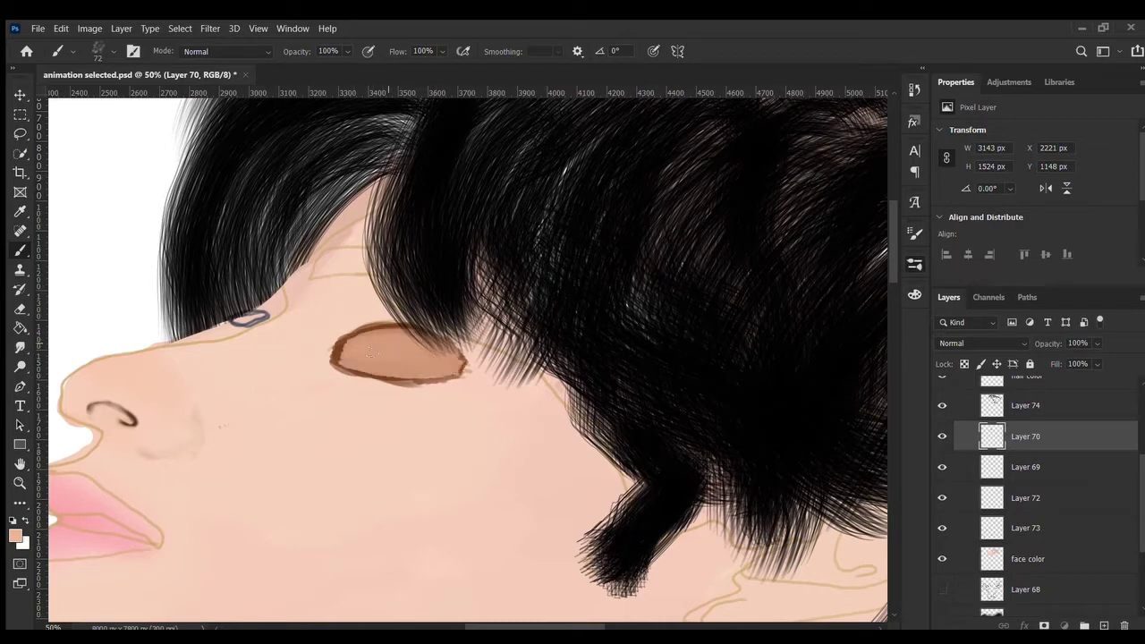
pyautogui.press('x')
pyautogui.moveTo(429, 363); pyautogui.dragTo(349, 350)
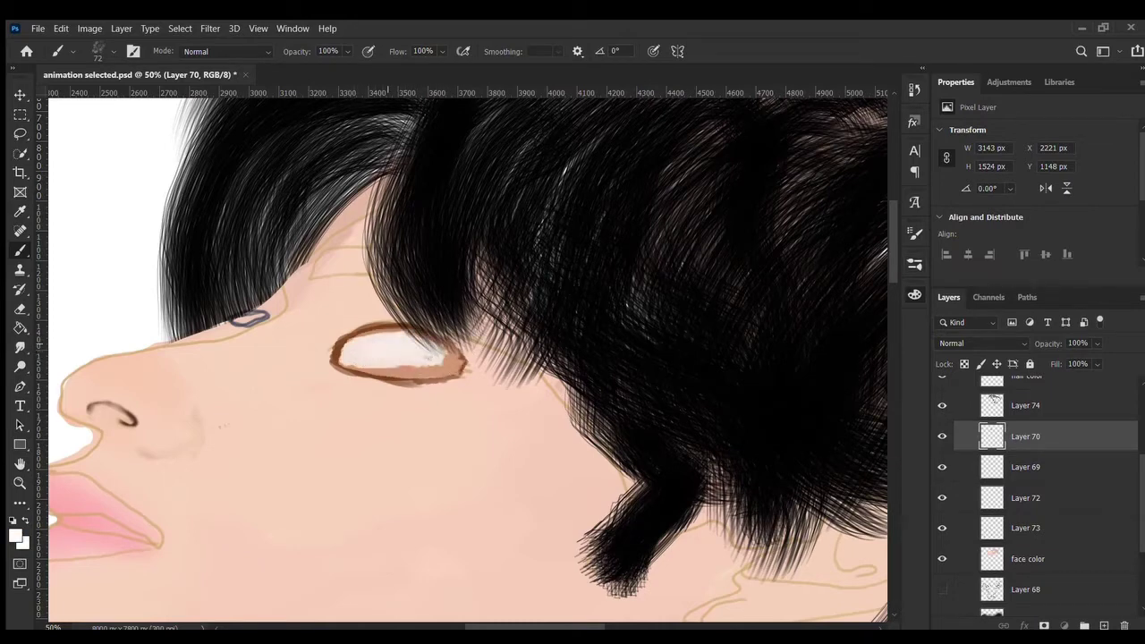
pyautogui.moveTo(431, 357); pyautogui.dragTo(438, 351)
pyautogui.hotkey('ctrl', 'z')
pyautogui.moveTo(367, 358)
pyautogui.mouseDown()
pyautogui.moveTo(442, 357)
pyautogui.moveTo(366, 350)
pyautogui.moveTo(435, 360)
pyautogui.mouseUp()
# Smudge the lower lid and outer upper lid lines of the eye on Layer 70 at 100% strength
pyautogui.click(785, 341)
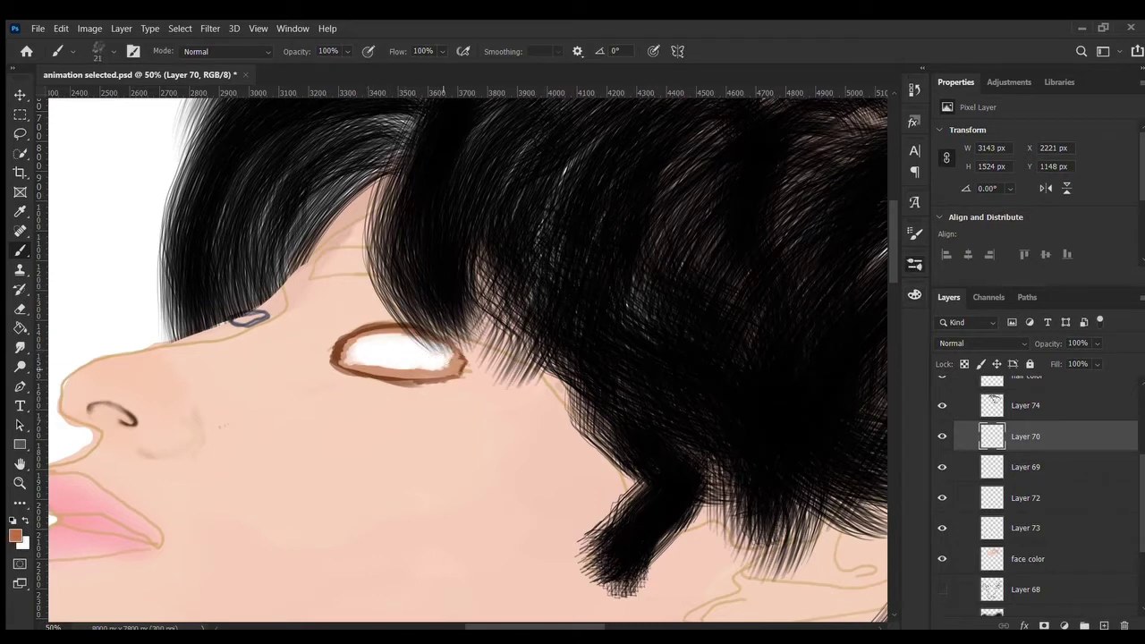
pyautogui.click(19, 346)
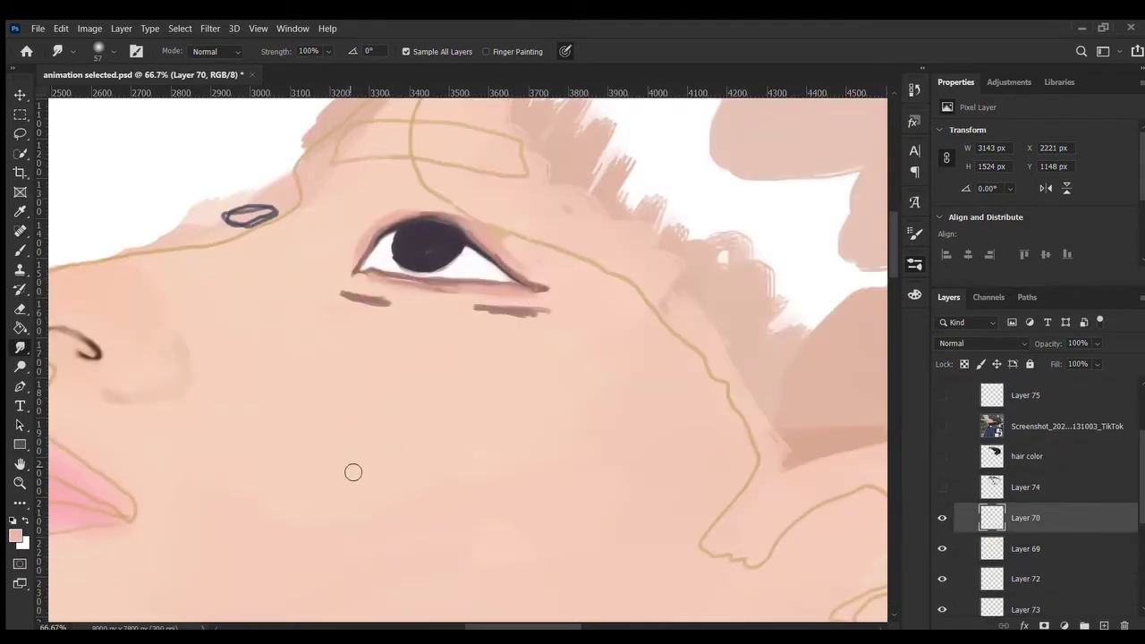
pyautogui.moveTo(491, 293); pyautogui.dragTo(370, 276)
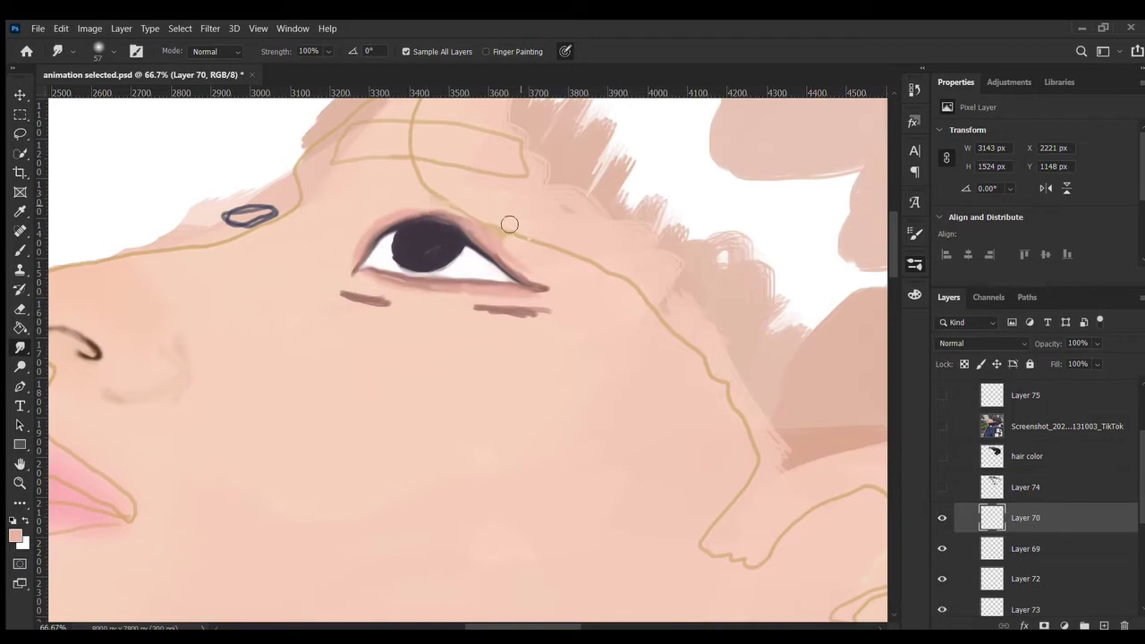
pyautogui.moveTo(480, 241); pyautogui.dragTo(550, 283)
# Cover the brown dashes under the eye with sampled skin tone and clean up the upper eyelid edge
pyautogui.press('b')
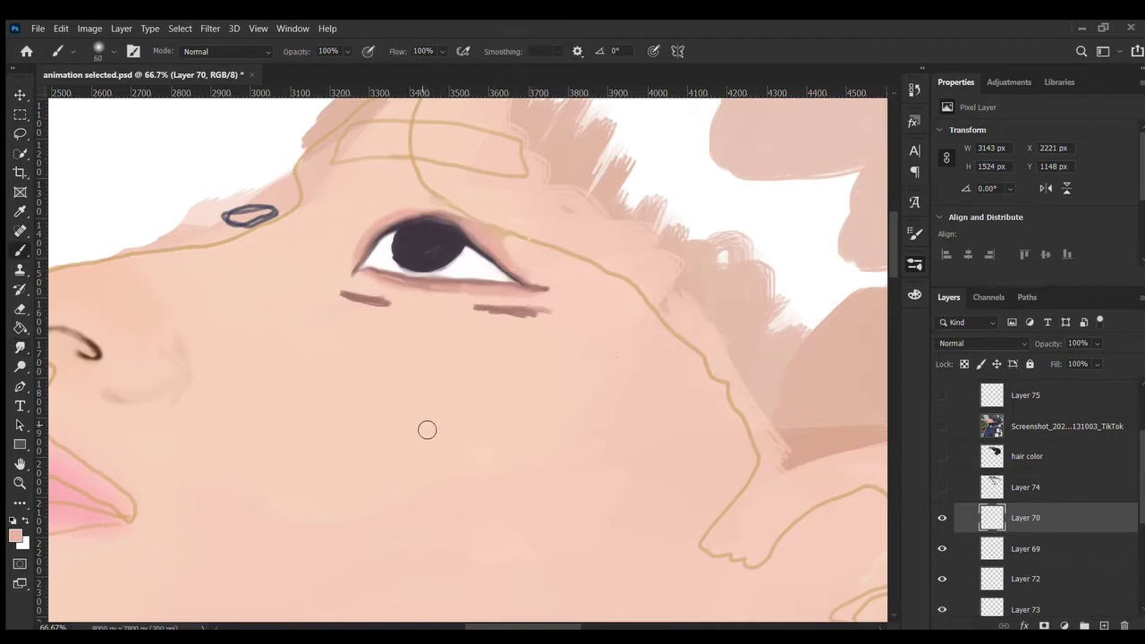
pyautogui.keyDown('alt'); pyautogui.click(771, 294); pyautogui.keyUp('alt')
pyautogui.moveTo(541, 309)
pyautogui.mouseDown()
pyautogui.moveTo(516, 311)
pyautogui.moveTo(517, 324)
pyautogui.mouseUp()
pyautogui.moveTo(386, 303)
pyautogui.mouseDown()
pyautogui.moveTo(367, 317)
pyautogui.moveTo(387, 312)
pyautogui.mouseUp()
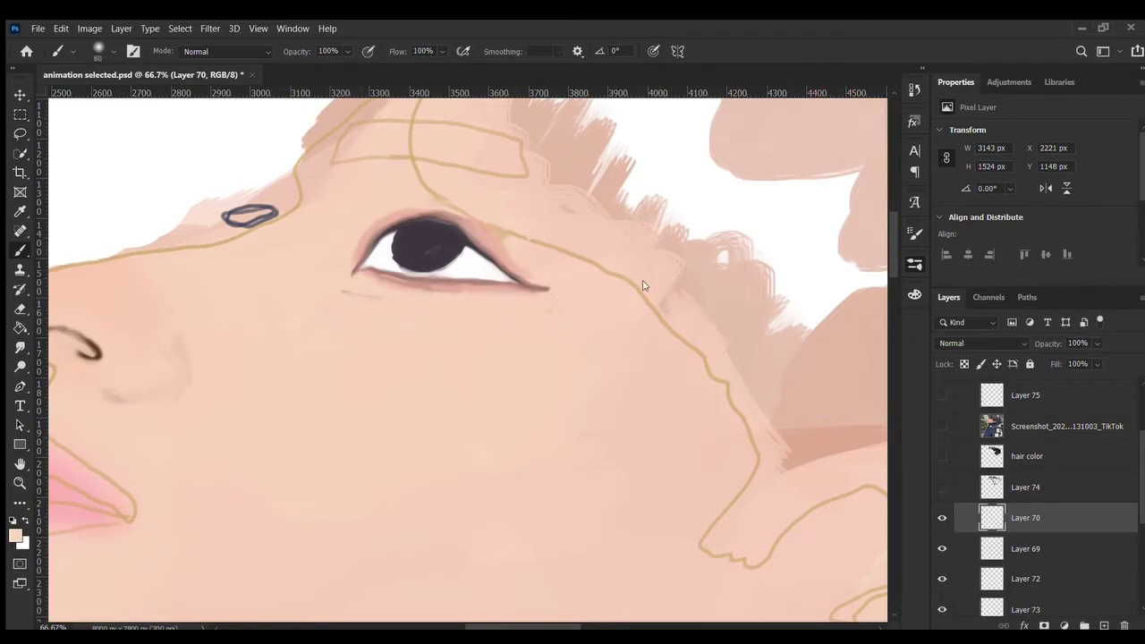
pyautogui.moveTo(480, 233); pyautogui.dragTo(506, 256)
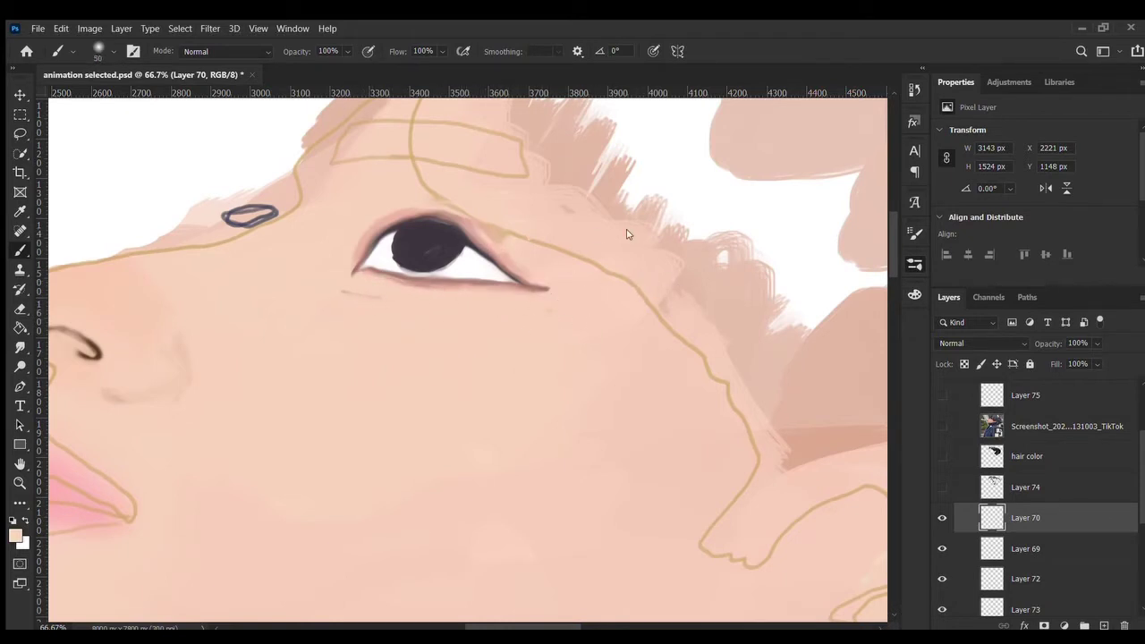
pyautogui.moveTo(448, 216)
pyautogui.mouseDown()
pyautogui.moveTo(397, 218)
pyautogui.moveTo(369, 239)
pyautogui.mouseUp()
pyautogui.moveTo(657, 285); pyautogui.dragTo(663, 286)
pyautogui.click(915, 294)
pyautogui.click(824, 443)
pyautogui.click(914, 265)
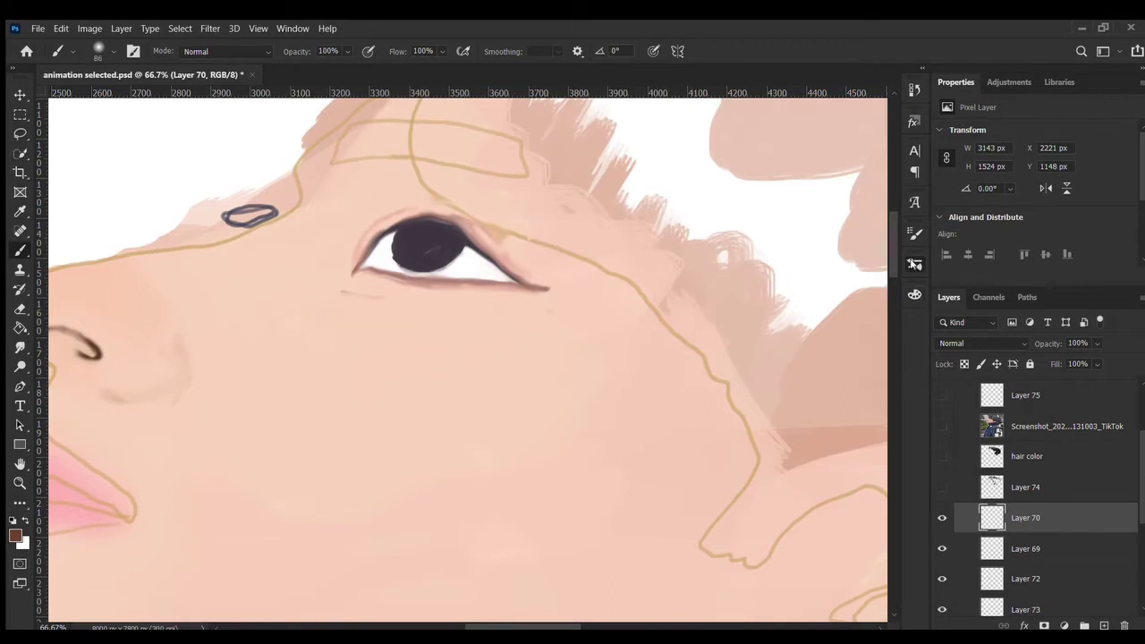
pyautogui.click(670, 284)
pyautogui.moveTo(410, 192)
pyautogui.mouseDown()
pyautogui.moveTo(383, 224)
pyautogui.moveTo(386, 215)
pyautogui.moveTo(358, 224)
pyautogui.mouseUp()
pyautogui.hotkey('ctrl', 'z')
pyautogui.hotkey('ctrl', 'z')
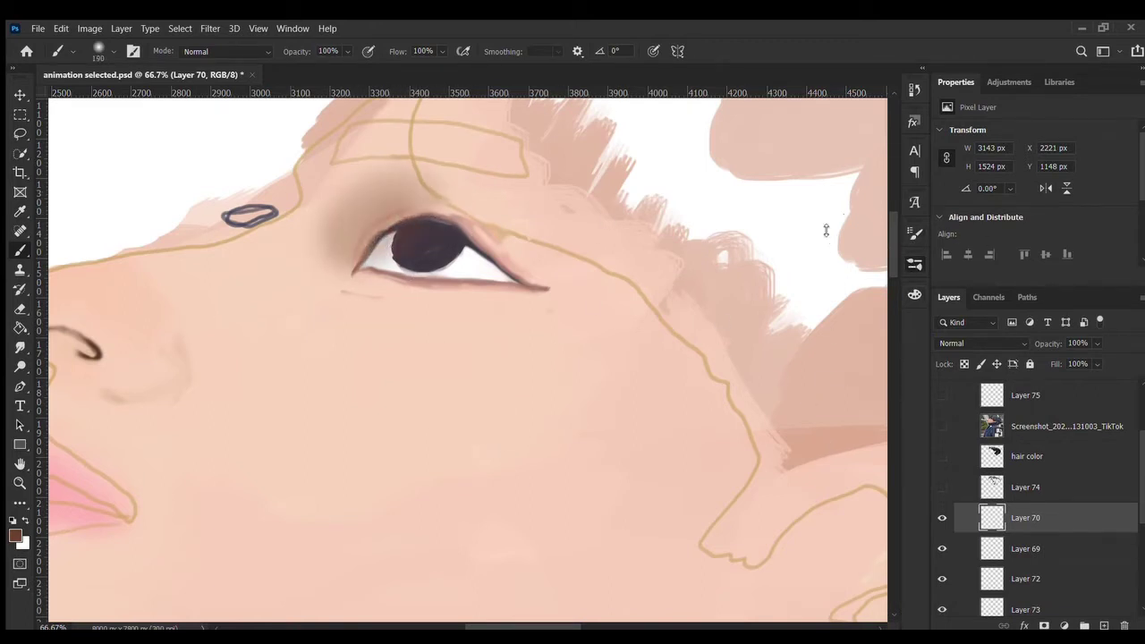
pyautogui.moveTo(504, 229); pyautogui.dragTo(457, 198)
pyautogui.moveTo(457, 197); pyautogui.dragTo(493, 219)
pyautogui.hotkey('ctrl', 'z')
pyautogui.hotkey('ctrl', 'z')
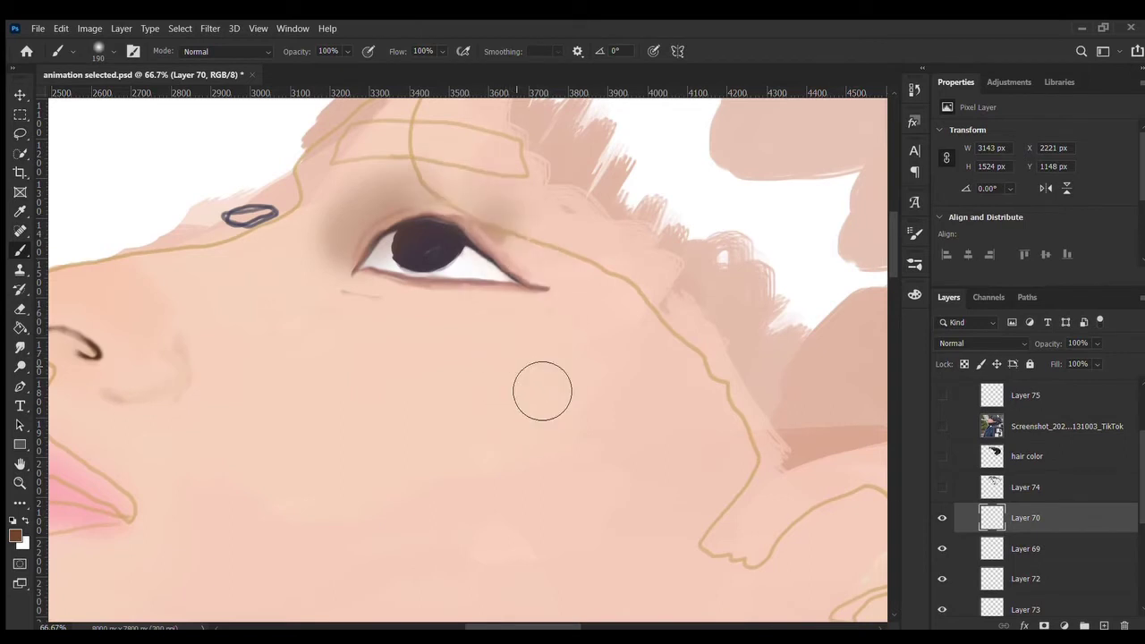
pyautogui.hotkey('ctrl', 'z')
pyautogui.hotkey('ctrl', 'z')
pyautogui.hotkey('ctrl', 'shift', 'z')
pyautogui.hotkey('ctrl', 'z')
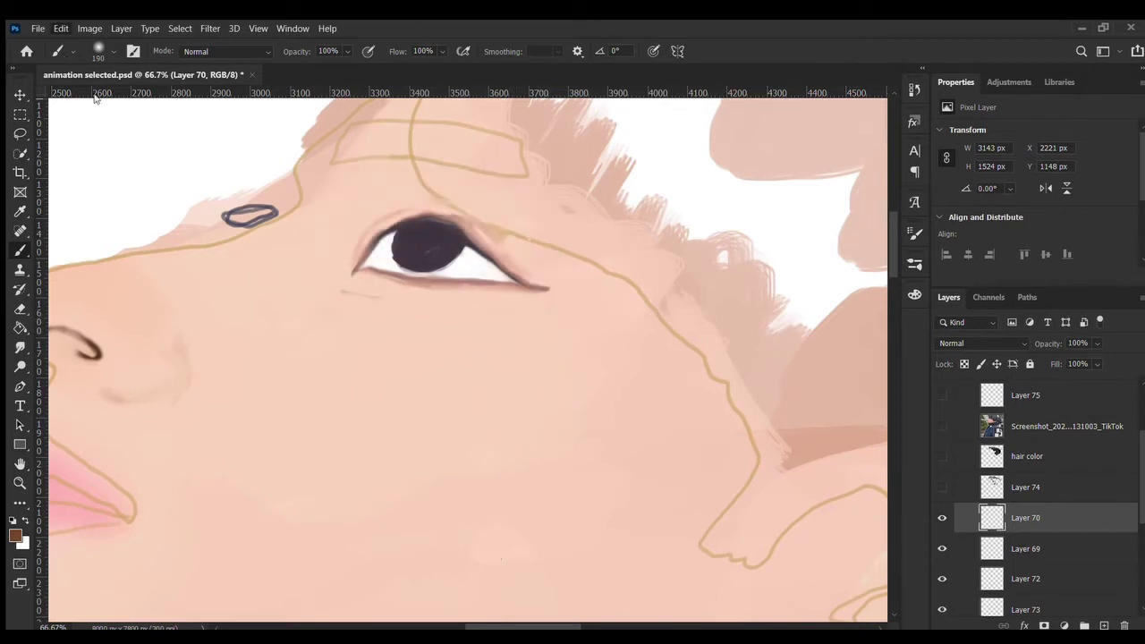
# Save the document and paint soft brown shadow above and below the eye on Layer 70
pyautogui.hotkey('ctrl', 's')
pyautogui.moveTo(452, 198)
pyautogui.mouseDown()
pyautogui.moveTo(407, 217)
pyautogui.moveTo(432, 209)
pyautogui.moveTo(530, 237)
pyautogui.mouseUp()
pyautogui.moveTo(542, 320)
pyautogui.mouseDown()
pyautogui.moveTo(401, 319)
pyautogui.moveTo(358, 300)
pyautogui.mouseUp()
pyautogui.hotkey('ctrl', '-')
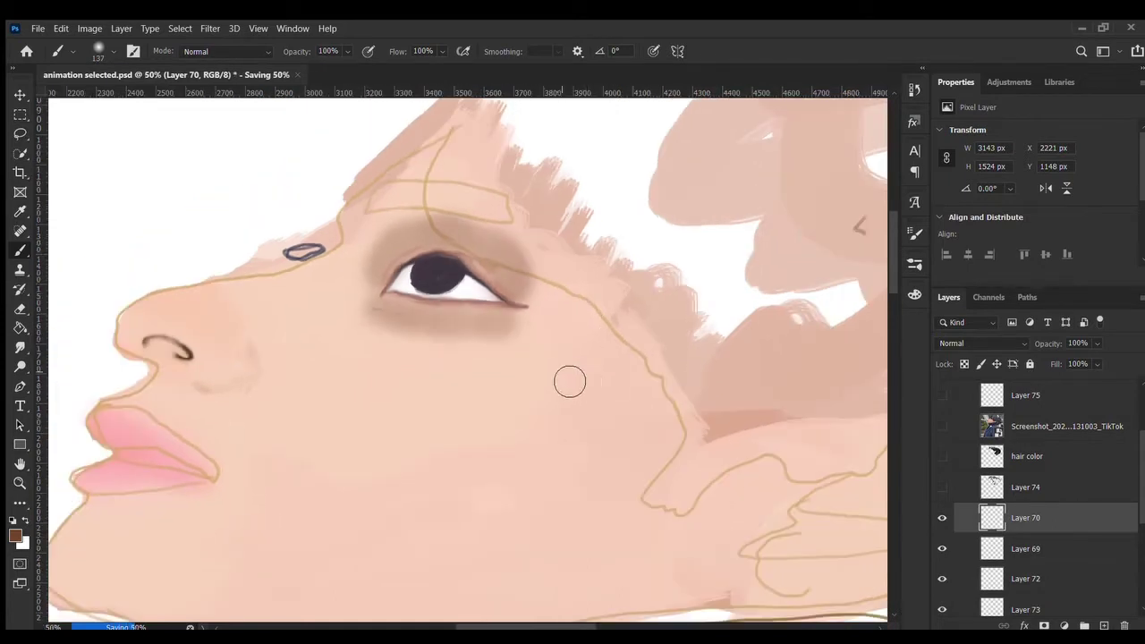
# Soften the brown shadow around the eye with a sampled skin tone
pyautogui.keyDown('alt'); pyautogui.click(560, 386); pyautogui.keyUp('alt')
pyautogui.moveTo(512, 338); pyautogui.dragTo(439, 342)
pyautogui.moveTo(518, 291)
pyautogui.mouseDown()
pyautogui.moveTo(493, 269)
pyautogui.moveTo(422, 262)
pyautogui.mouseUp()
pyautogui.hotkey('ctrl', 'z')
pyautogui.hotkey('ctrl', 'z')
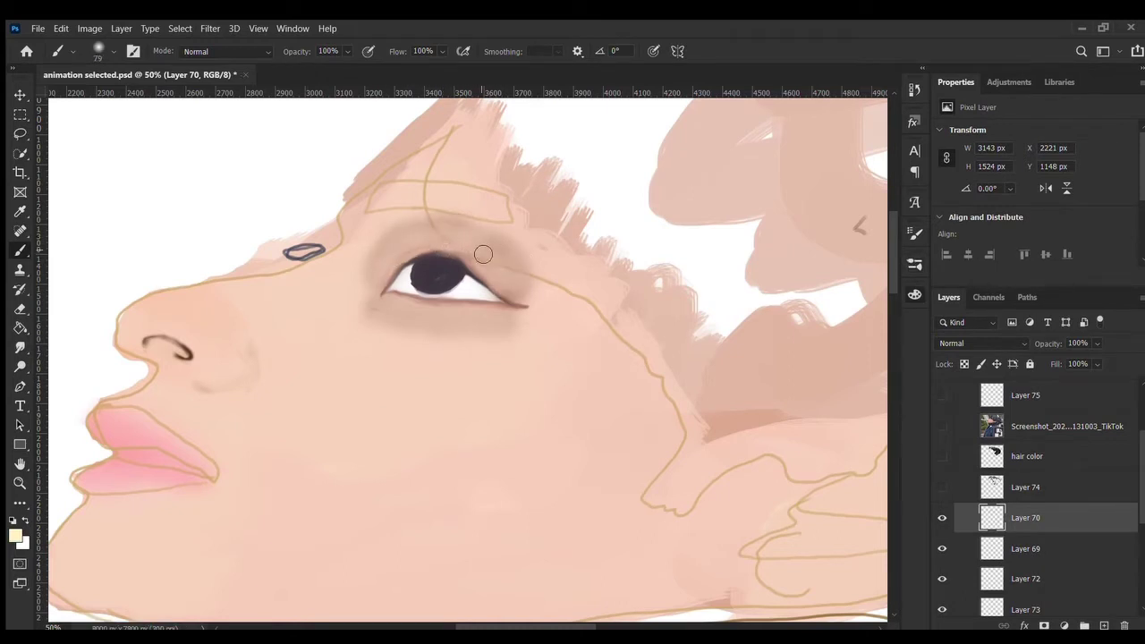
pyautogui.moveTo(505, 278)
pyautogui.mouseDown()
pyautogui.moveTo(588, 292)
pyautogui.moveTo(452, 244)
pyautogui.moveTo(500, 247)
pyautogui.moveTo(462, 243)
pyautogui.moveTo(519, 271)
pyautogui.mouseUp()
pyautogui.hotkey('ctrl', 'z')
pyautogui.hotkey('ctrl', 'z')
pyautogui.press(']')
pyautogui.press(']')
pyautogui.hotkey('ctrl', 'z')
# Add a new layer above Layer 70 and paint pale yellow highlights around the eye and on the nose
pyautogui.hotkey('ctrl', 'shift', 'alt', 'n')
pyautogui.moveTo(483, 322)
pyautogui.mouseDown()
pyautogui.moveTo(404, 320)
pyautogui.moveTo(494, 330)
pyautogui.moveTo(397, 325)
pyautogui.mouseUp()
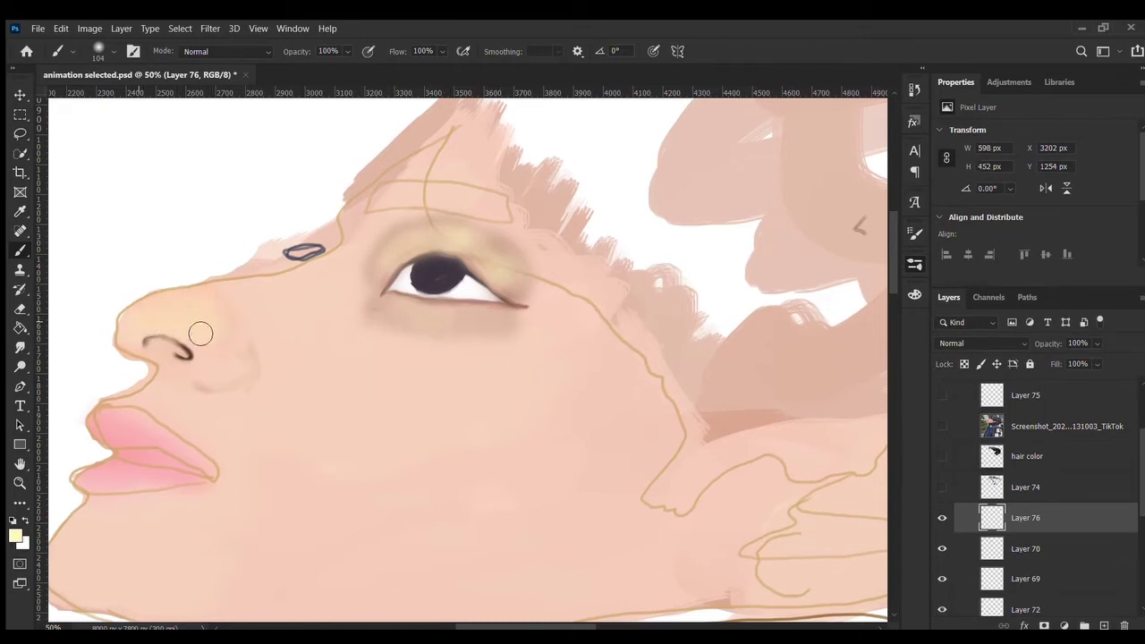
pyautogui.moveTo(200, 334); pyautogui.dragTo(249, 364)
# Try Soft Light blending on the highlight layer and reduce its opacity to 30%
pyautogui.click(988, 342)
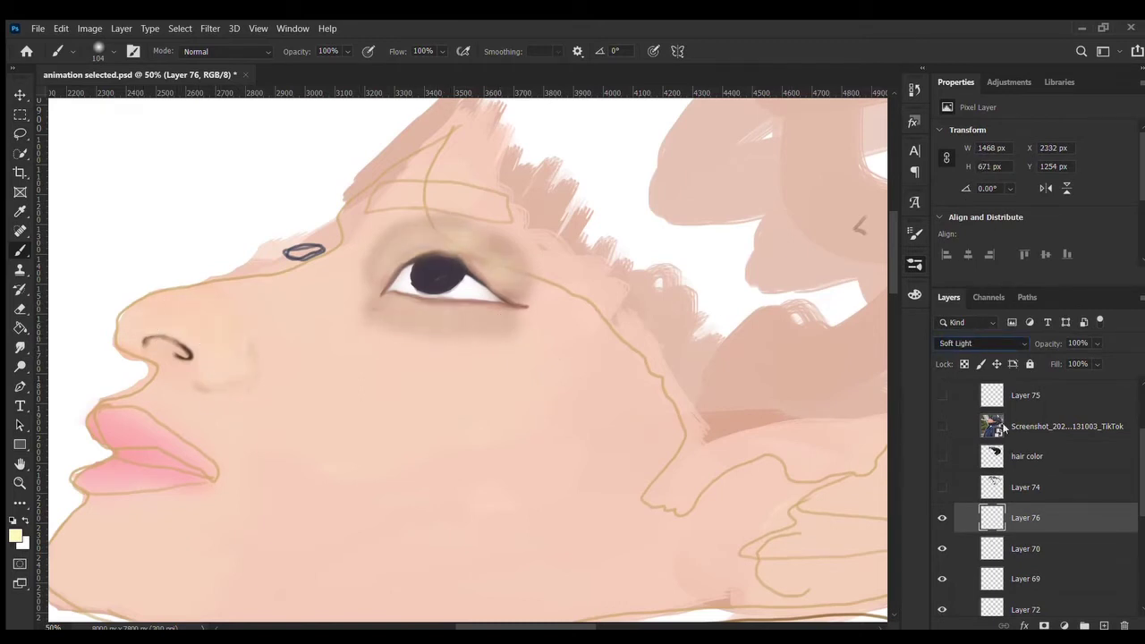
pyautogui.click(1098, 344)
pyautogui.moveTo(1097, 343); pyautogui.dragTo(1047, 349)
# Show the hair color layer and Layer 74 again, and save the document
pyautogui.hotkey('ctrl', '-')
pyautogui.scroll(3, 1139, 457)
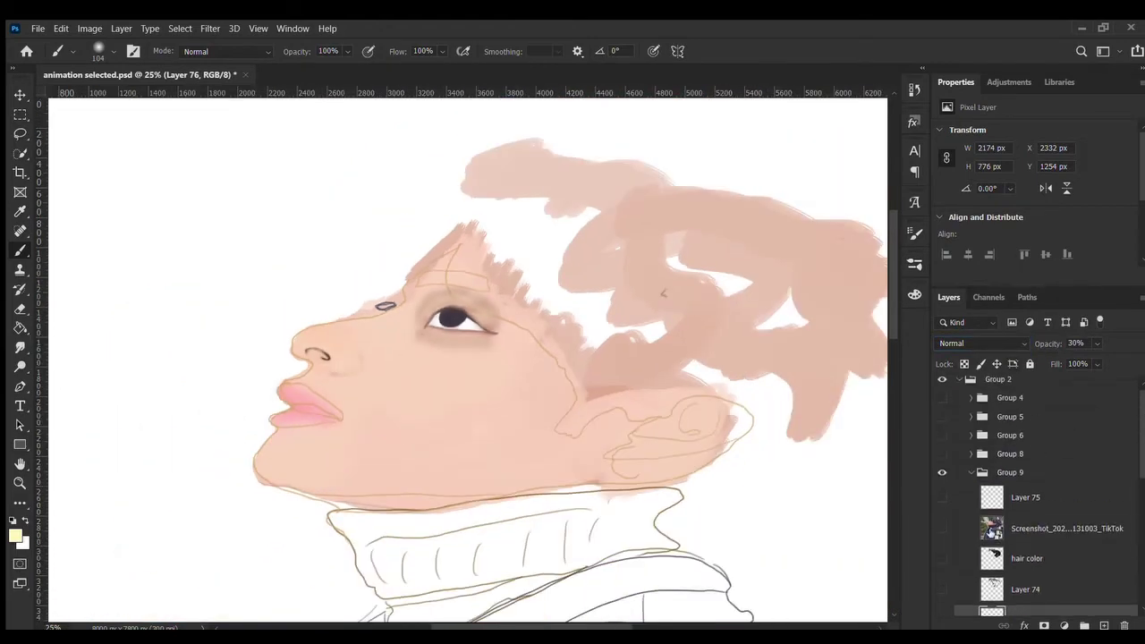
pyautogui.moveTo(1139, 425); pyautogui.dragTo(1138, 481)
pyautogui.click(942, 441)
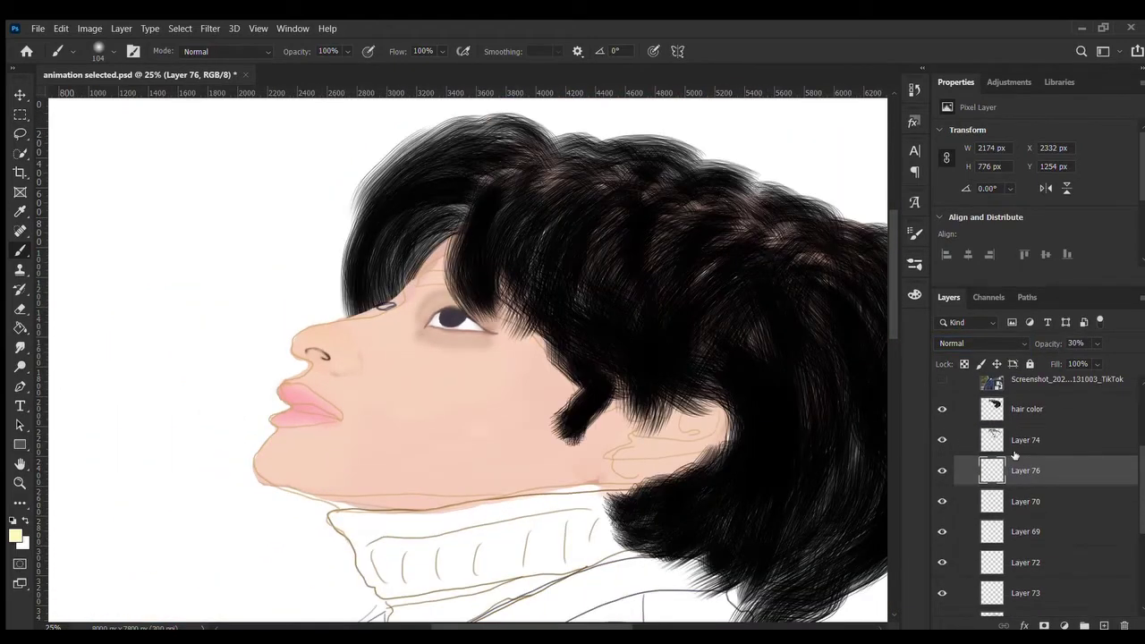
pyautogui.hotkey('ctrl', 's')
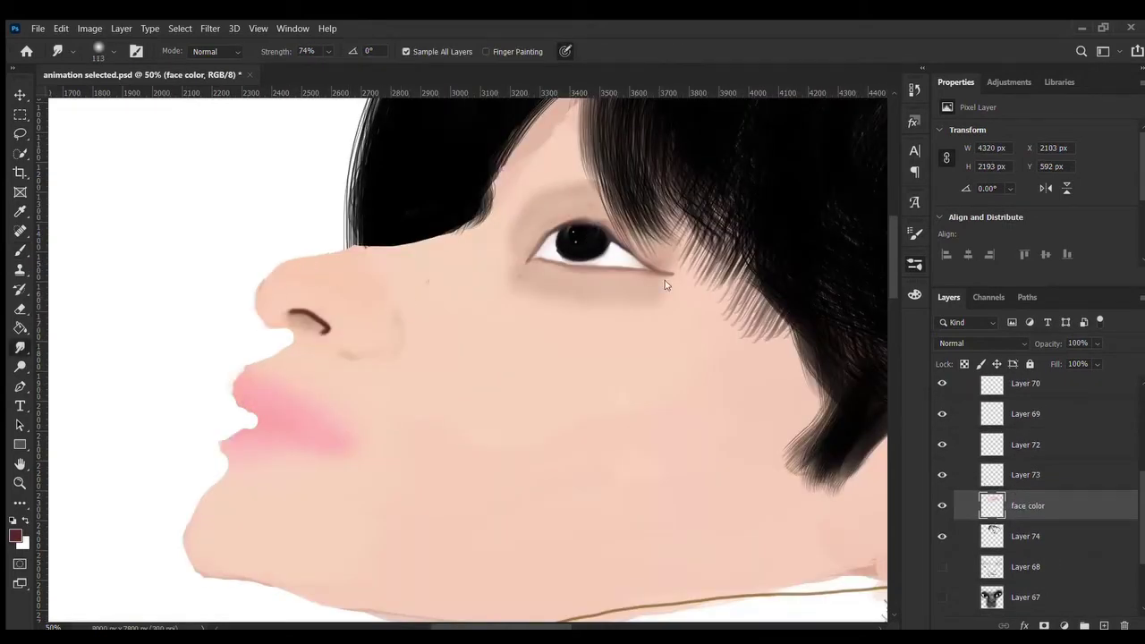
# Smudge the profile edge below the nose, around both lips and above the chin on the face color layer at 74% strength
pyautogui.moveTo(279, 328); pyautogui.dragTo(296, 346)
pyautogui.moveTo(245, 376); pyautogui.dragTo(238, 398)
pyautogui.moveTo(276, 444)
pyautogui.mouseDown()
pyautogui.moveTo(259, 426)
pyautogui.moveTo(311, 446)
pyautogui.moveTo(232, 438)
pyautogui.mouseUp()
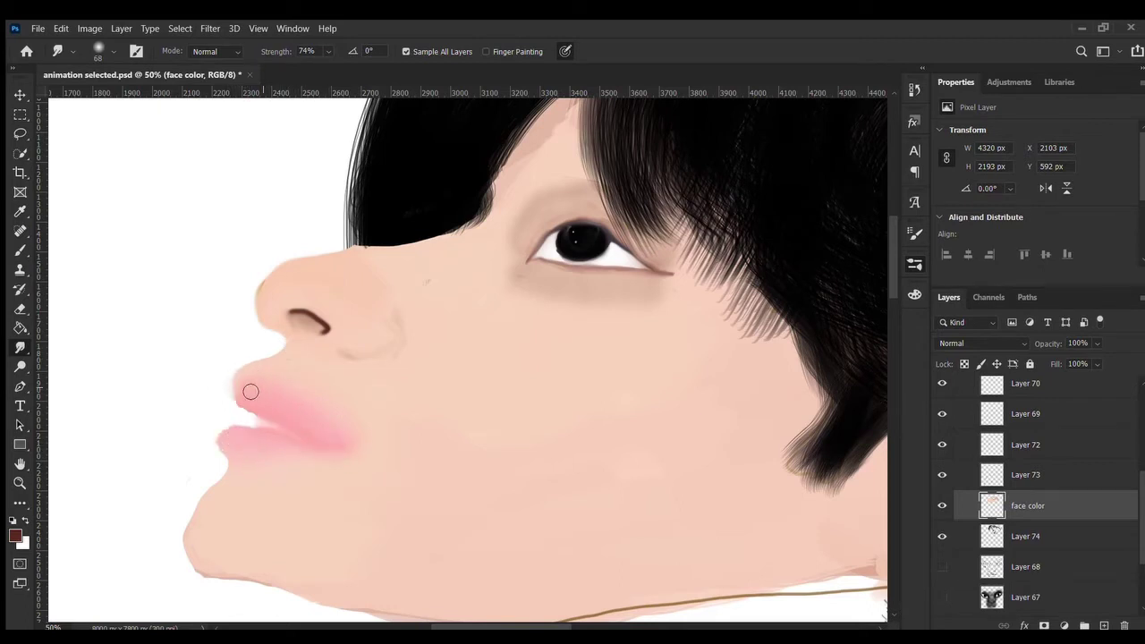
pyautogui.moveTo(250, 392); pyautogui.dragTo(249, 407)
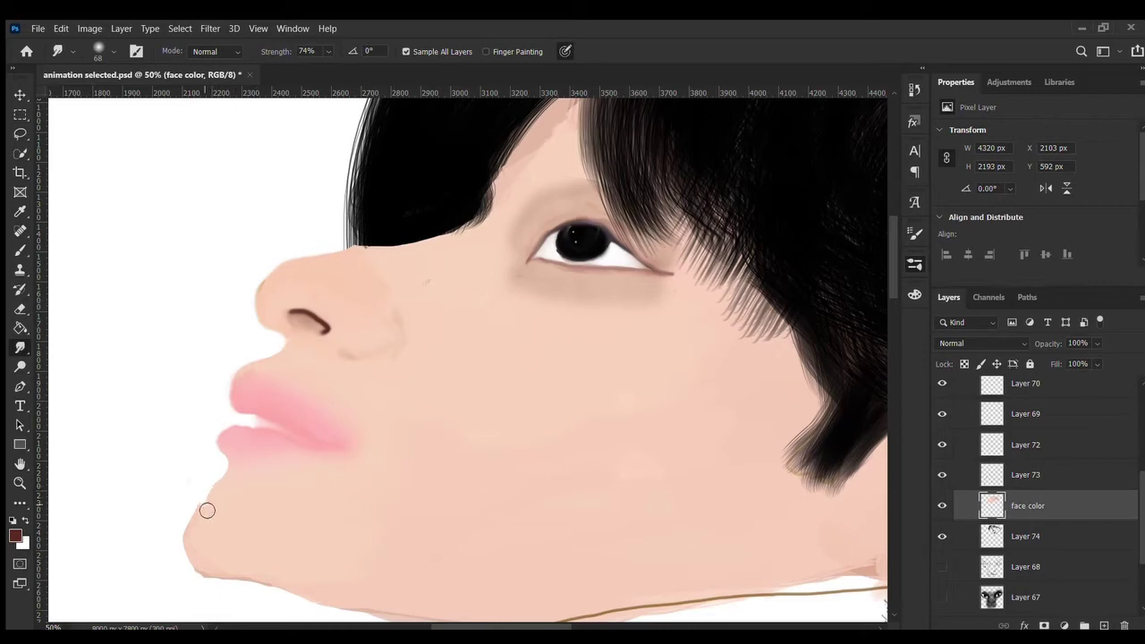
pyautogui.moveTo(220, 484); pyautogui.dragTo(212, 506)
# Even out the lips with sampled pink, add a new layer above face color, and paint the darker mouth line there
pyautogui.press('b')
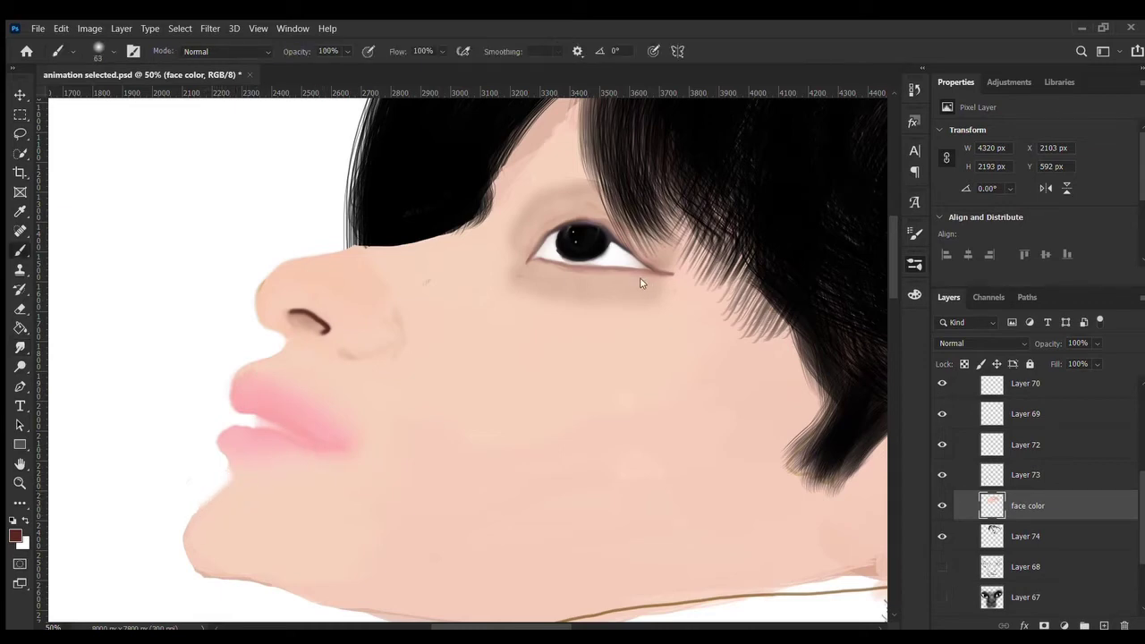
pyautogui.keyDown('alt'); pyautogui.click(279, 393); pyautogui.keyUp('alt')
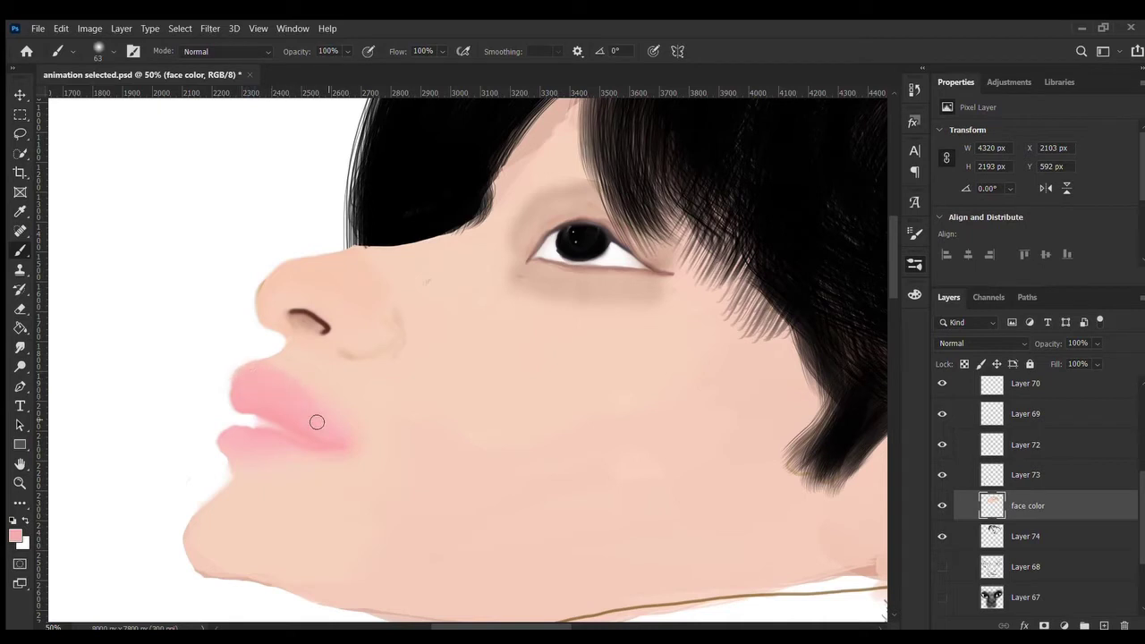
pyautogui.click(1104, 625)
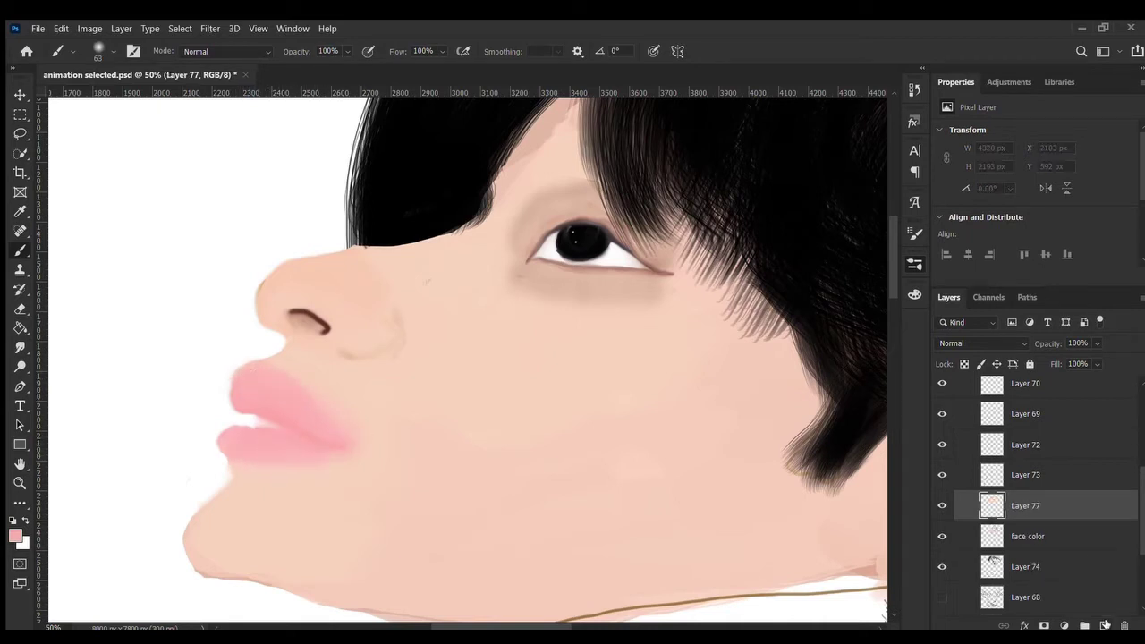
pyautogui.moveTo(258, 426); pyautogui.dragTo(304, 438)
pyautogui.keyDown('alt'); pyautogui.click(301, 400); pyautogui.keyUp('alt')
pyautogui.moveTo(256, 408)
pyautogui.mouseDown()
pyautogui.moveTo(313, 434)
pyautogui.moveTo(298, 453)
pyautogui.moveTo(263, 440)
pyautogui.moveTo(299, 443)
pyautogui.mouseUp()
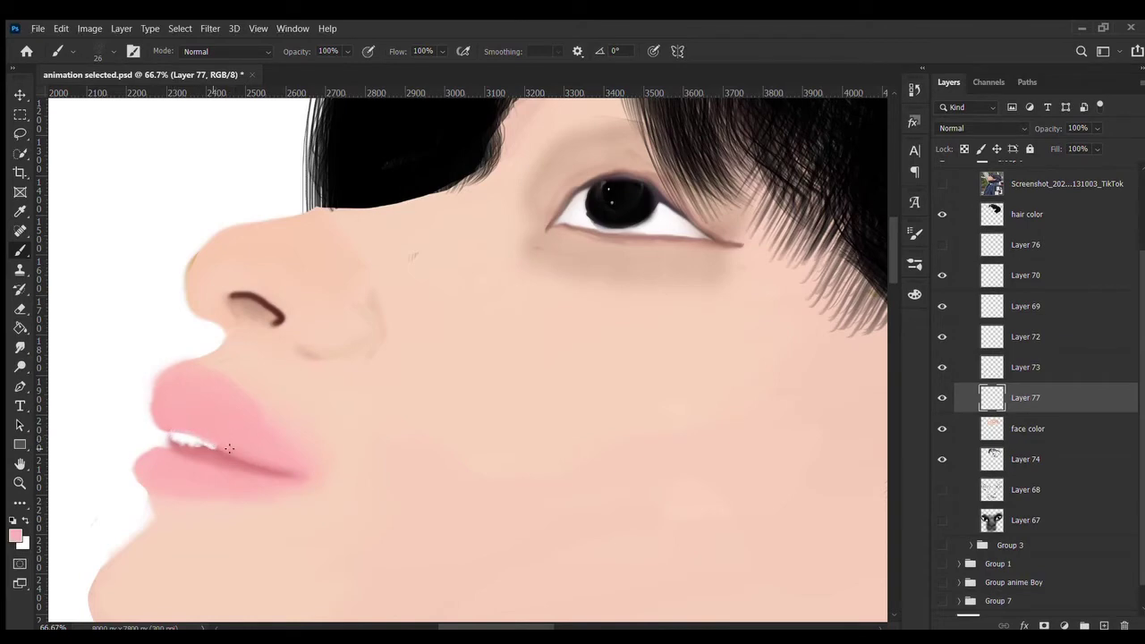
pyautogui.click(20, 347)
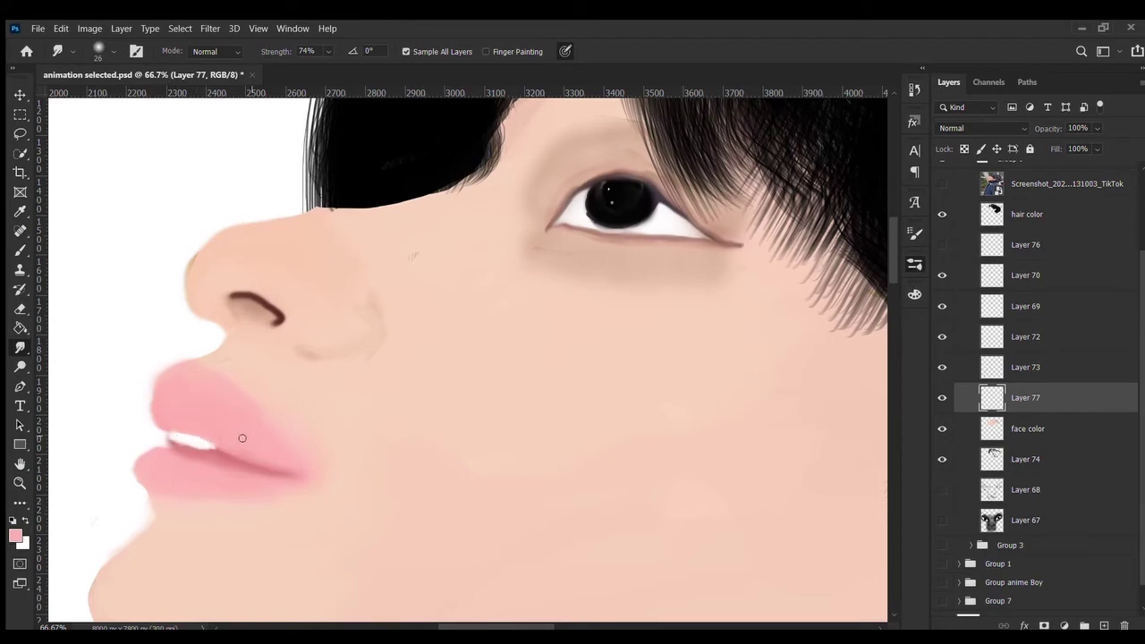
pyautogui.hotkey('ctrl', '-')
# Choose a dark red and deepen the mouth line between the lips on the layer directly above face color
pyautogui.press('b')
pyautogui.click(989, 430)
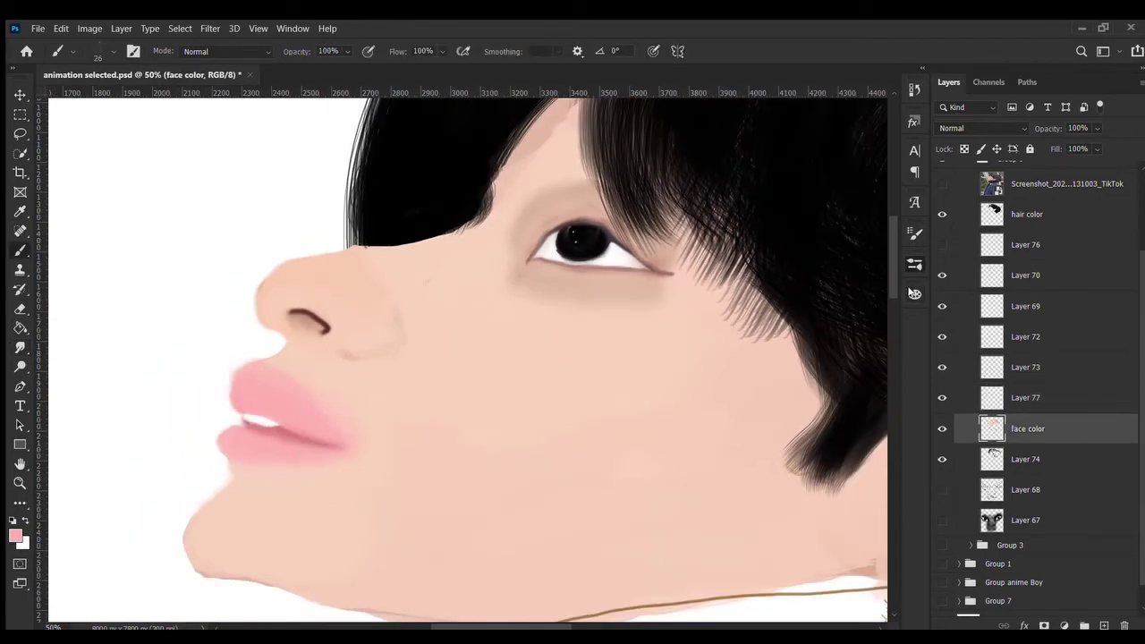
pyautogui.click(914, 295)
pyautogui.click(839, 376)
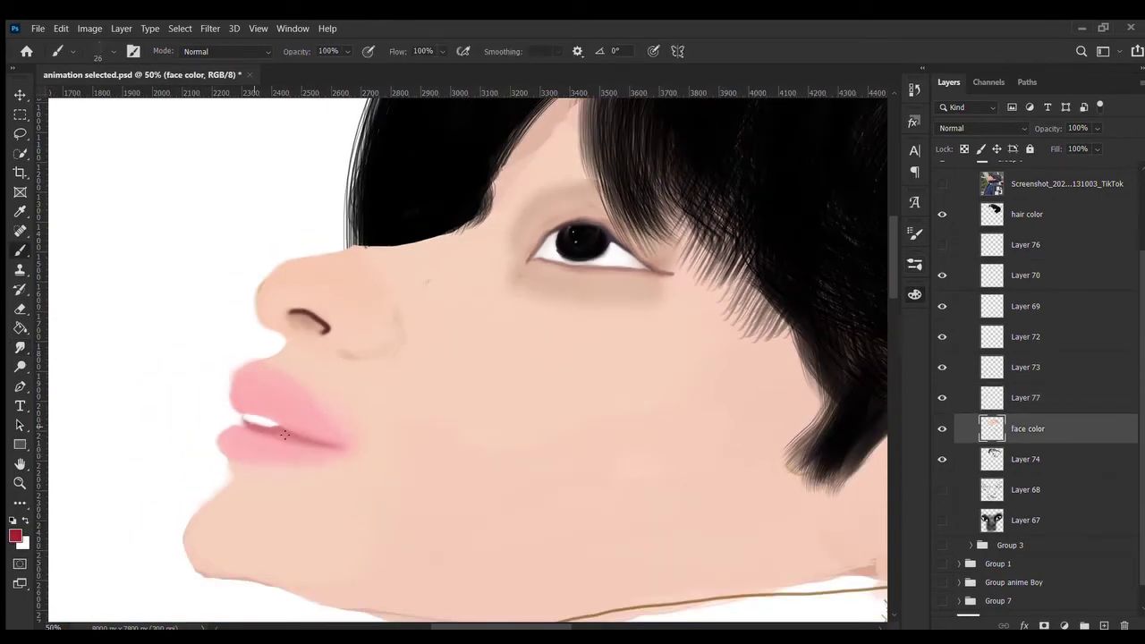
pyautogui.hotkey('alt', ']')
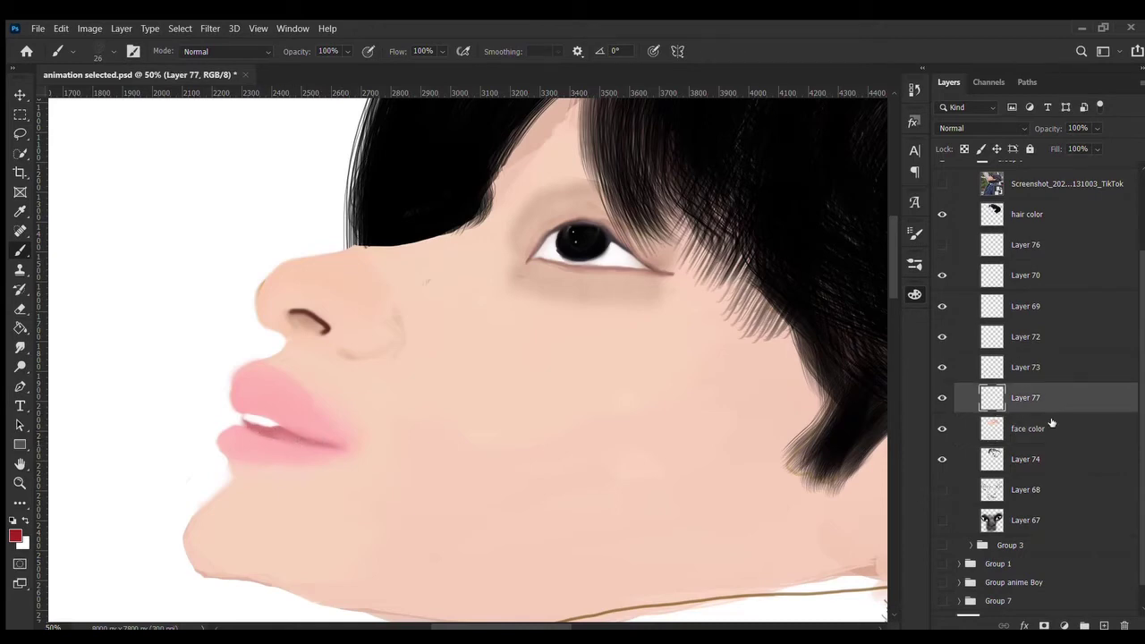
# Shade the ear and cover its sketch lines with sampled skin tones on the face color layer
pyautogui.hotkey('ctrl', '-')
pyautogui.hotkey('alt', '[')
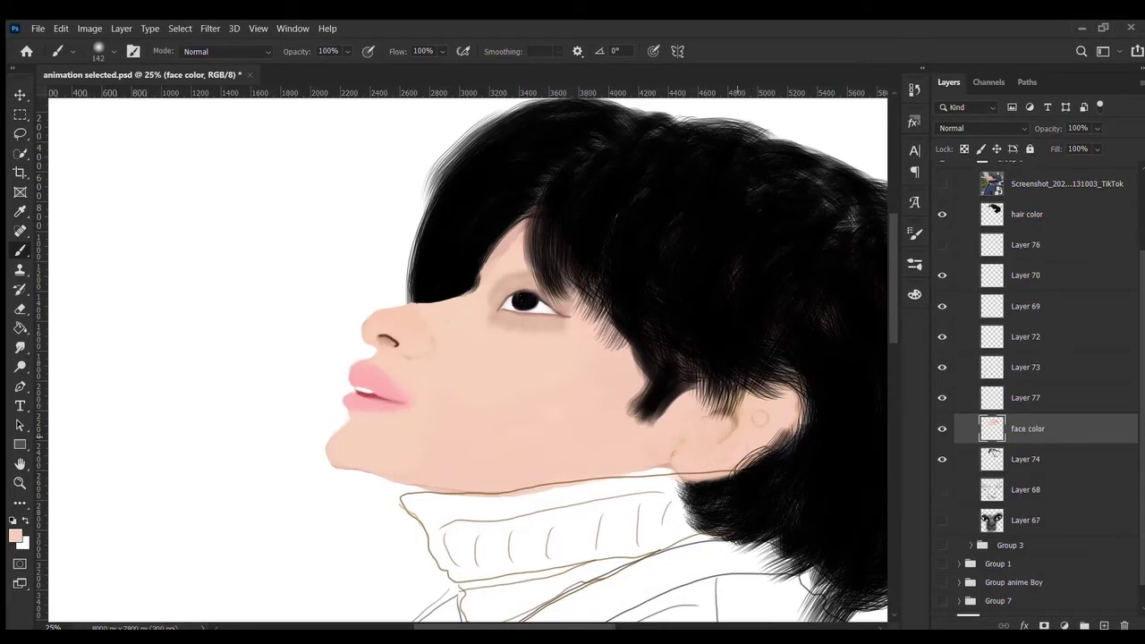
pyautogui.keyDown('alt'); pyautogui.click(730, 420); pyautogui.keyUp('alt')
pyautogui.moveTo(748, 403)
pyautogui.mouseDown()
pyautogui.moveTo(756, 443)
pyautogui.moveTo(714, 467)
pyautogui.moveTo(751, 413)
pyautogui.moveTo(747, 441)
pyautogui.moveTo(705, 467)
pyautogui.moveTo(767, 427)
pyautogui.moveTo(687, 470)
pyautogui.mouseUp()
pyautogui.keyDown('alt'); pyautogui.click(744, 405); pyautogui.keyUp('alt')
pyautogui.keyDown('alt'); pyautogui.click(763, 433); pyautogui.keyUp('alt')
pyautogui.keyDown('alt'); pyautogui.click(733, 447); pyautogui.keyUp('alt')
pyautogui.moveTo(758, 425)
pyautogui.mouseDown()
pyautogui.moveTo(773, 402)
pyautogui.moveTo(793, 413)
pyautogui.mouseUp()
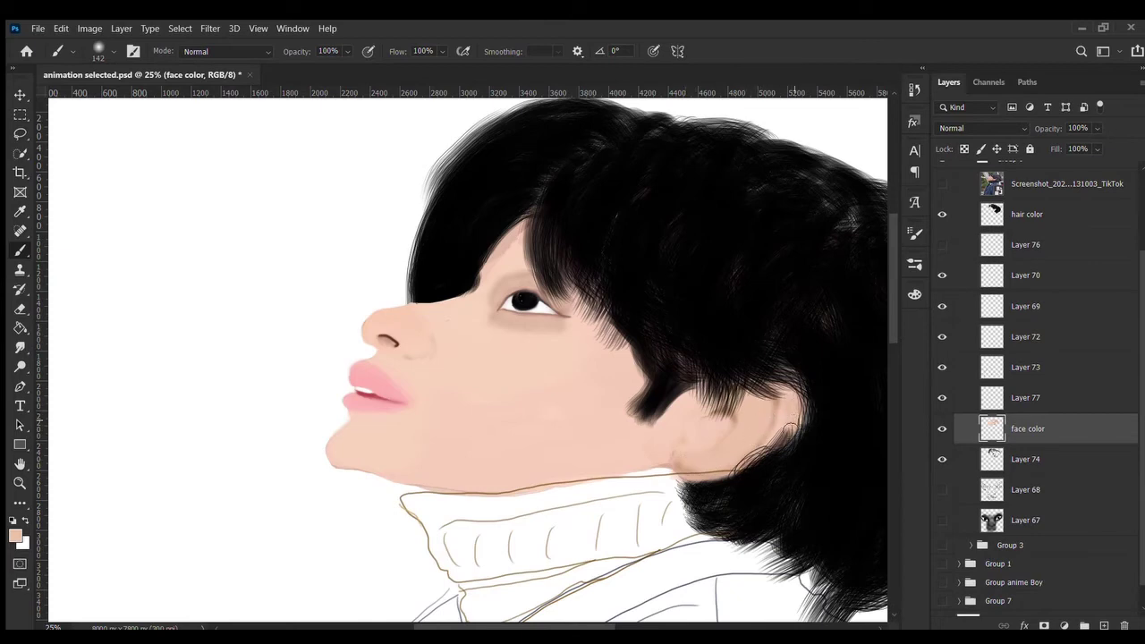
pyautogui.hotkey('ctrl', '-')
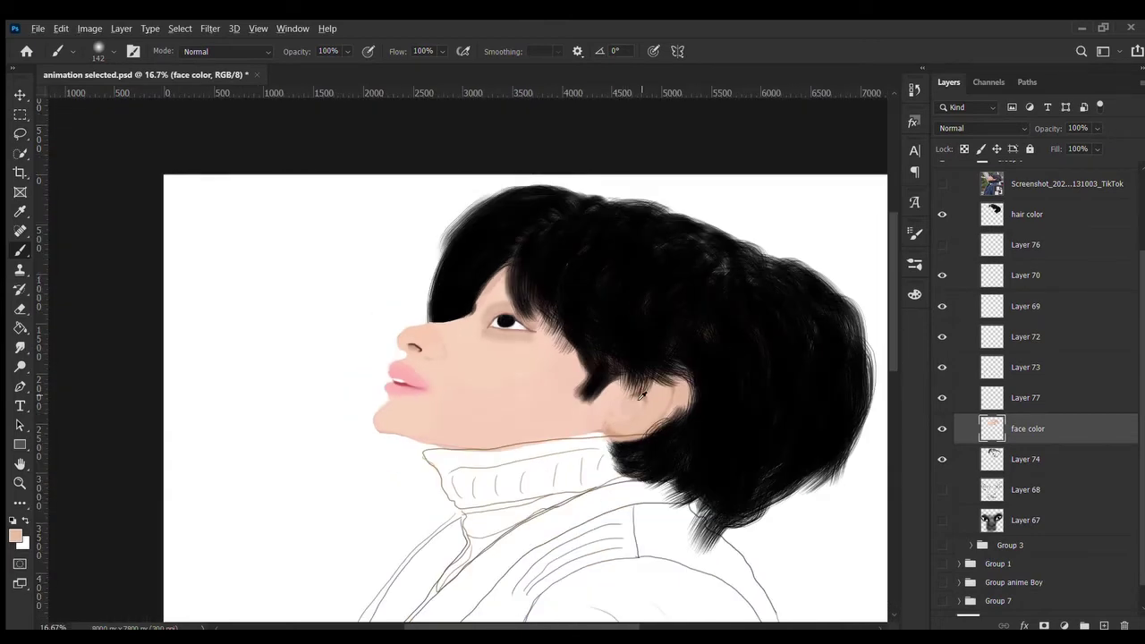
pyautogui.keyDown('alt'); pyautogui.click(640, 400); pyautogui.keyUp('alt')
pyautogui.moveTo(685, 383)
pyautogui.mouseDown()
pyautogui.moveTo(626, 414)
pyautogui.moveTo(673, 390)
pyautogui.moveTo(644, 434)
pyautogui.mouseUp()
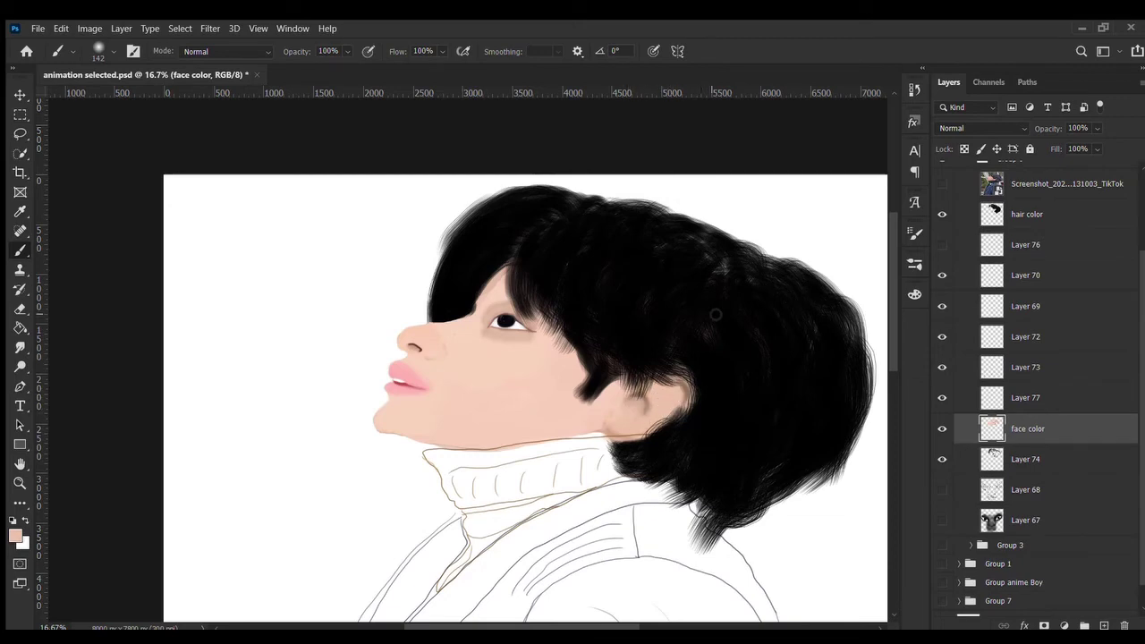
# Sample black from the hair and draw a small curved earring at the earlobe with a 17 px brush
pyautogui.keyDown('alt'); pyautogui.click(845, 309); pyautogui.keyUp('alt')
pyautogui.click(705, 317)
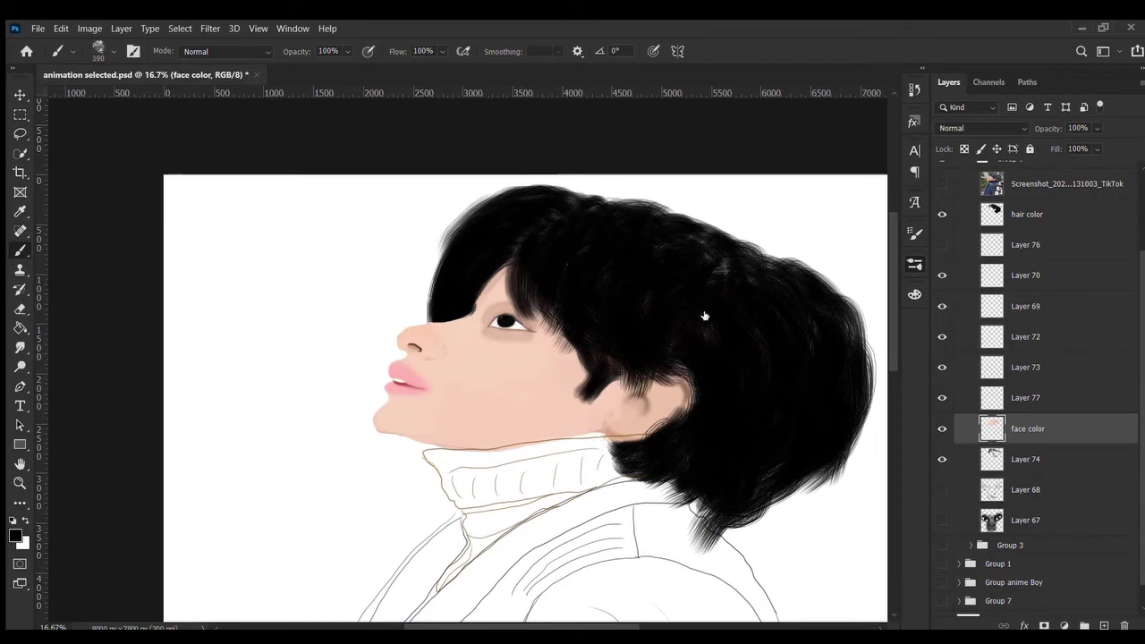
pyautogui.click(918, 243)
pyautogui.moveTo(624, 428); pyautogui.dragTo(616, 439)
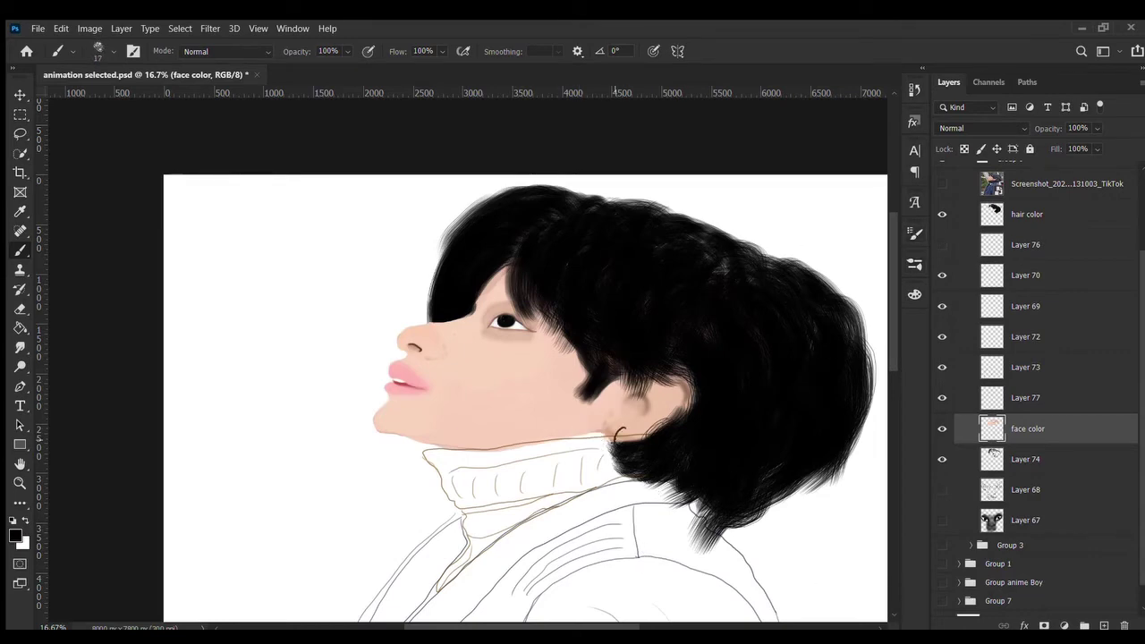
pyautogui.hotkey('ctrl', '+')
pyautogui.hotkey('ctrl', '+')
pyautogui.hotkey('ctrl', '-')
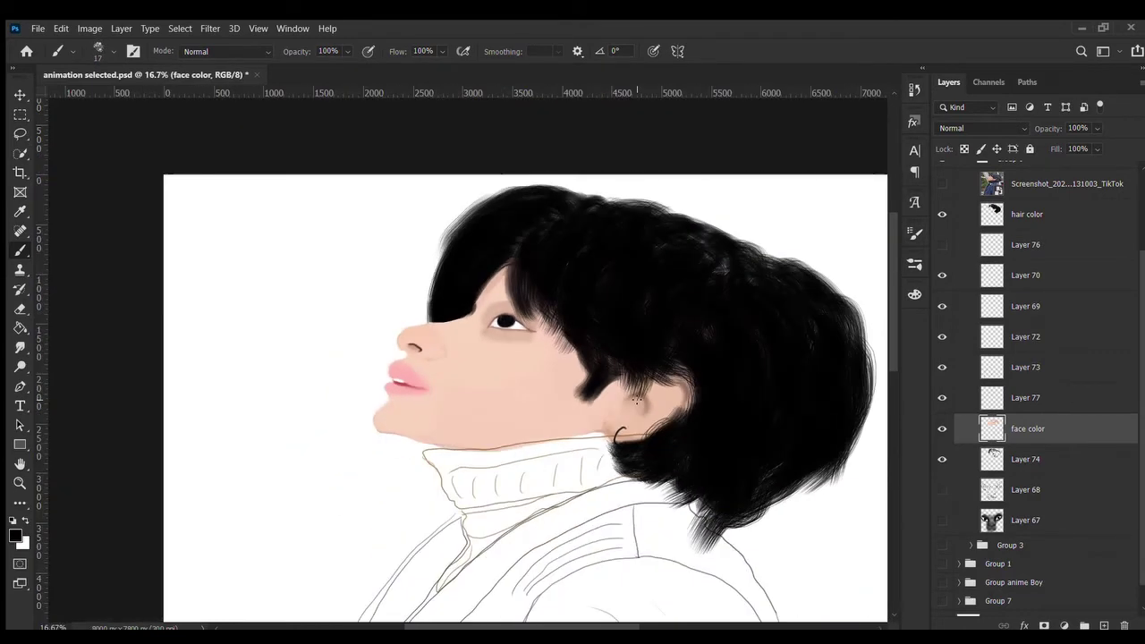
# Add a layer above Layer 68, block in the turtleneck collar in dark navy with a 144 px brush, and save
pyautogui.click(1034, 492)
pyautogui.click(1104, 625)
pyautogui.hotkey('ctrl', '-')
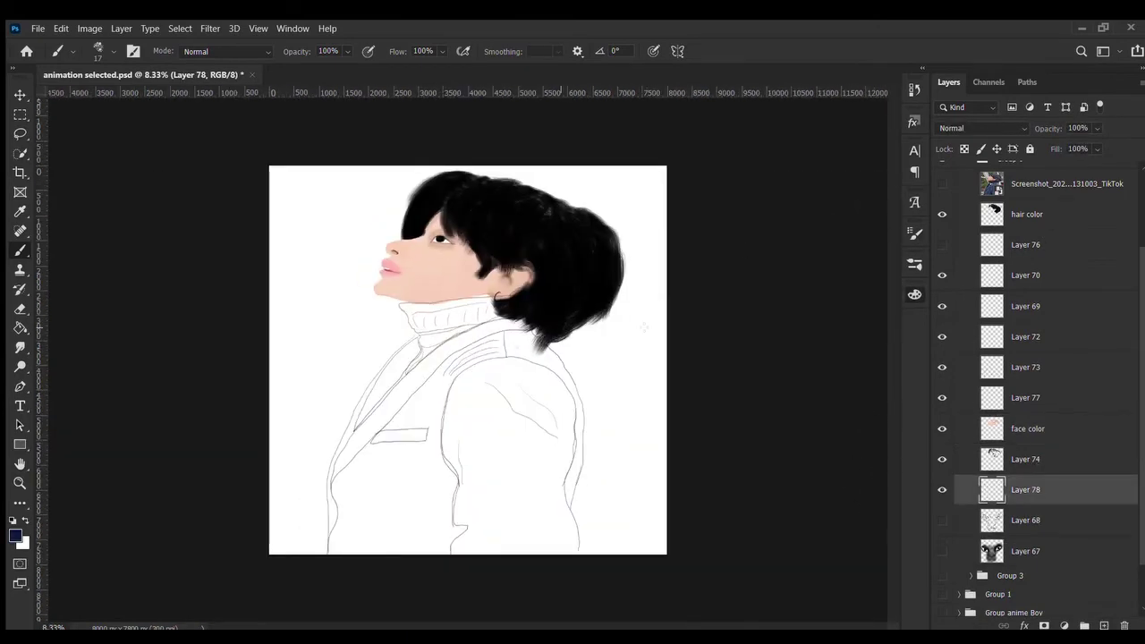
pyautogui.click(915, 265)
pyautogui.moveTo(495, 320)
pyautogui.mouseDown()
pyautogui.moveTo(483, 306)
pyautogui.moveTo(495, 313)
pyautogui.mouseUp()
pyautogui.hotkey('ctrl', '+')
pyautogui.moveTo(498, 267)
pyautogui.mouseDown()
pyautogui.moveTo(383, 285)
pyautogui.moveTo(375, 305)
pyautogui.moveTo(407, 313)
pyautogui.moveTo(418, 295)
pyautogui.moveTo(465, 309)
pyautogui.moveTo(496, 286)
pyautogui.moveTo(412, 282)
pyautogui.moveTo(461, 269)
pyautogui.mouseUp()
pyautogui.hotkey('ctrl', 's')
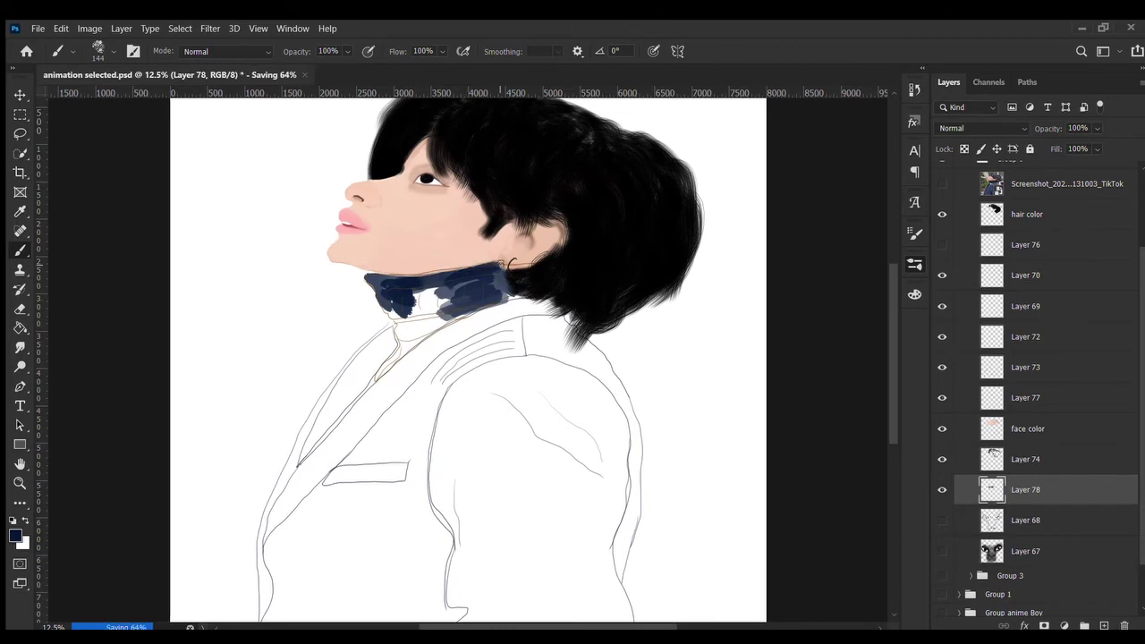
# Fill the rest of the turtleneck and the narrow strip in the jacket opening with navy, adding darker rib strokes on the collar
pyautogui.moveTo(382, 292)
pyautogui.mouseDown()
pyautogui.moveTo(446, 307)
pyautogui.moveTo(432, 284)
pyautogui.moveTo(458, 315)
pyautogui.mouseUp()
pyautogui.moveTo(537, 286)
pyautogui.mouseDown()
pyautogui.moveTo(394, 335)
pyautogui.moveTo(358, 366)
pyautogui.moveTo(295, 478)
pyautogui.mouseUp()
pyautogui.hotkey('ctrl', 'z')
pyautogui.moveTo(501, 299)
pyautogui.mouseDown()
pyautogui.moveTo(414, 333)
pyautogui.moveTo(301, 463)
pyautogui.moveTo(421, 331)
pyautogui.moveTo(505, 268)
pyautogui.moveTo(385, 285)
pyautogui.moveTo(412, 331)
pyautogui.mouseUp()
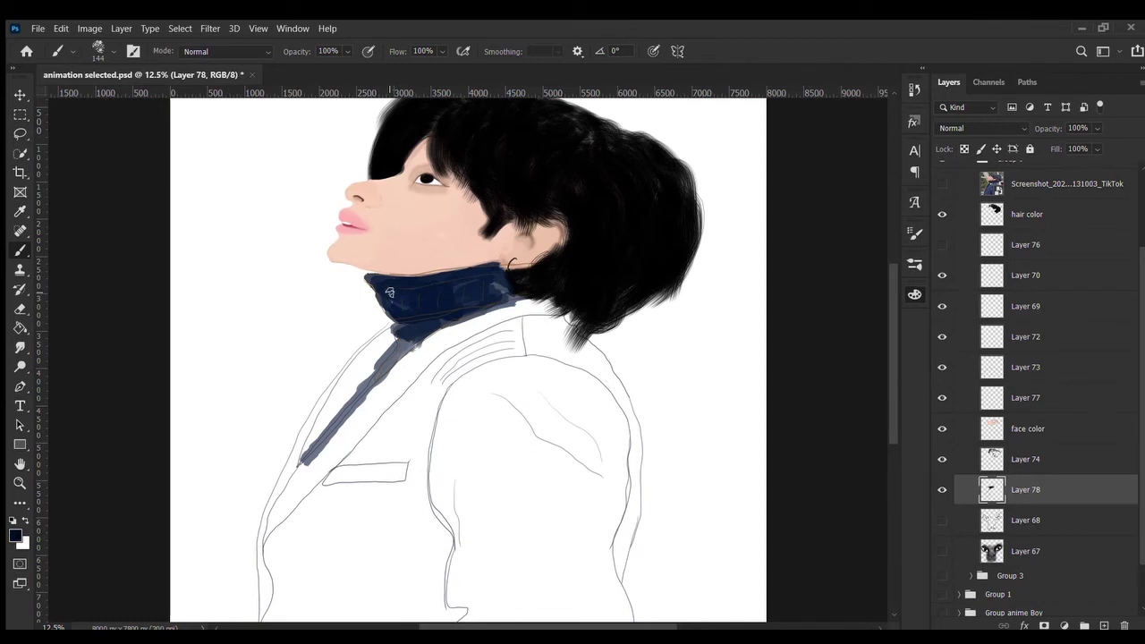
pyautogui.moveTo(389, 292)
pyautogui.mouseDown()
pyautogui.moveTo(455, 285)
pyautogui.moveTo(487, 291)
pyautogui.moveTo(385, 294)
pyautogui.moveTo(494, 304)
pyautogui.mouseUp()
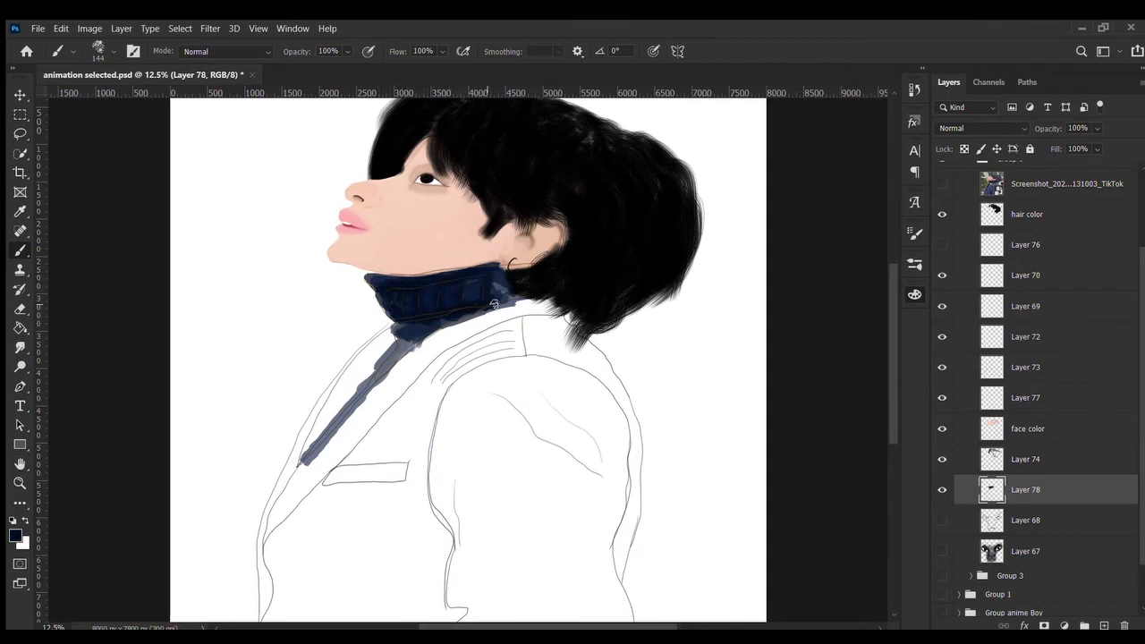
pyautogui.moveTo(411, 341)
pyautogui.mouseDown()
pyautogui.moveTo(353, 413)
pyautogui.moveTo(492, 304)
pyautogui.moveTo(408, 328)
pyautogui.mouseUp()
# Add a layer above Layer 78 and block in the jacket's shoulder and upper sleeve in navy with a 472 px brush
pyautogui.click(1106, 624)
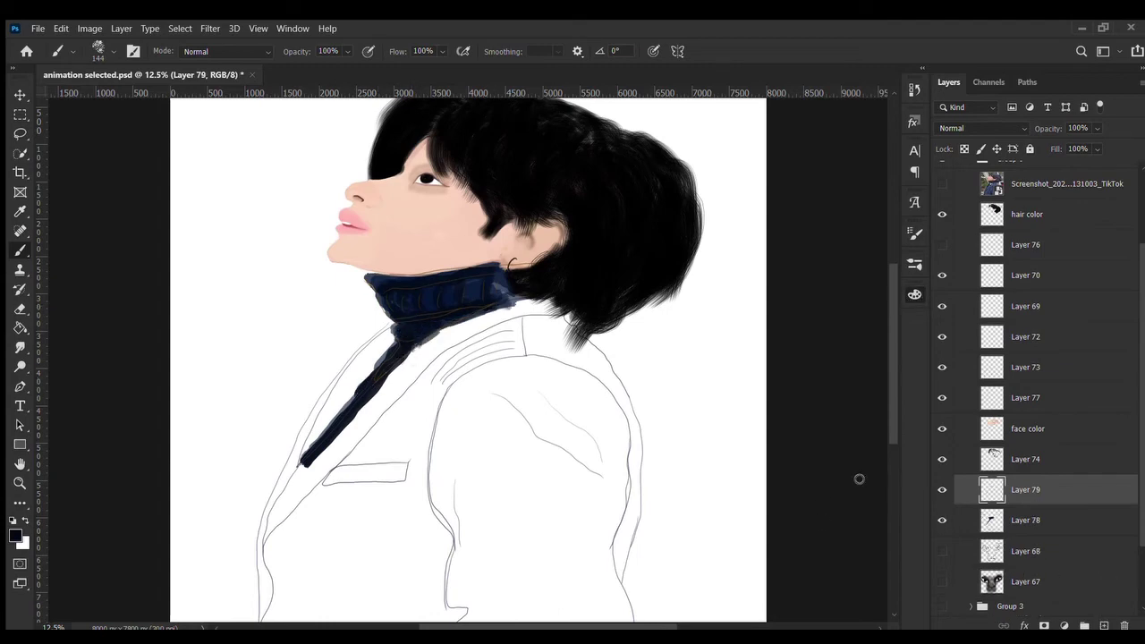
pyautogui.press(']')
pyautogui.press(']')
pyautogui.press(']')
pyautogui.press(']')
pyautogui.press(']')
pyautogui.moveTo(564, 375)
pyautogui.mouseDown()
pyautogui.moveTo(478, 393)
pyautogui.moveTo(454, 458)
pyautogui.mouseUp()
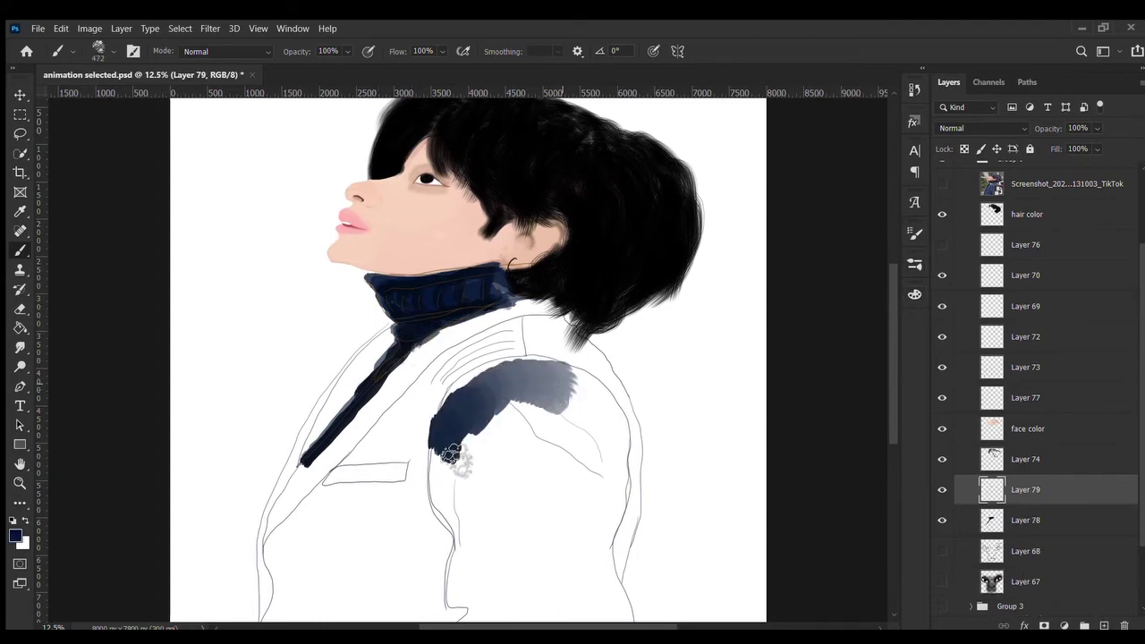
pyautogui.hotkey('ctrl', '-')
pyautogui.moveTo(548, 390)
pyautogui.mouseDown()
pyautogui.moveTo(576, 447)
pyautogui.moveTo(533, 402)
pyautogui.moveTo(474, 432)
pyautogui.moveTo(452, 467)
pyautogui.moveTo(501, 349)
pyautogui.mouseUp()
# Paint both jacket lapels and the front edge down to the canvas bottom in navy on Layer 79
pyautogui.moveTo(483, 340); pyautogui.dragTo(407, 401)
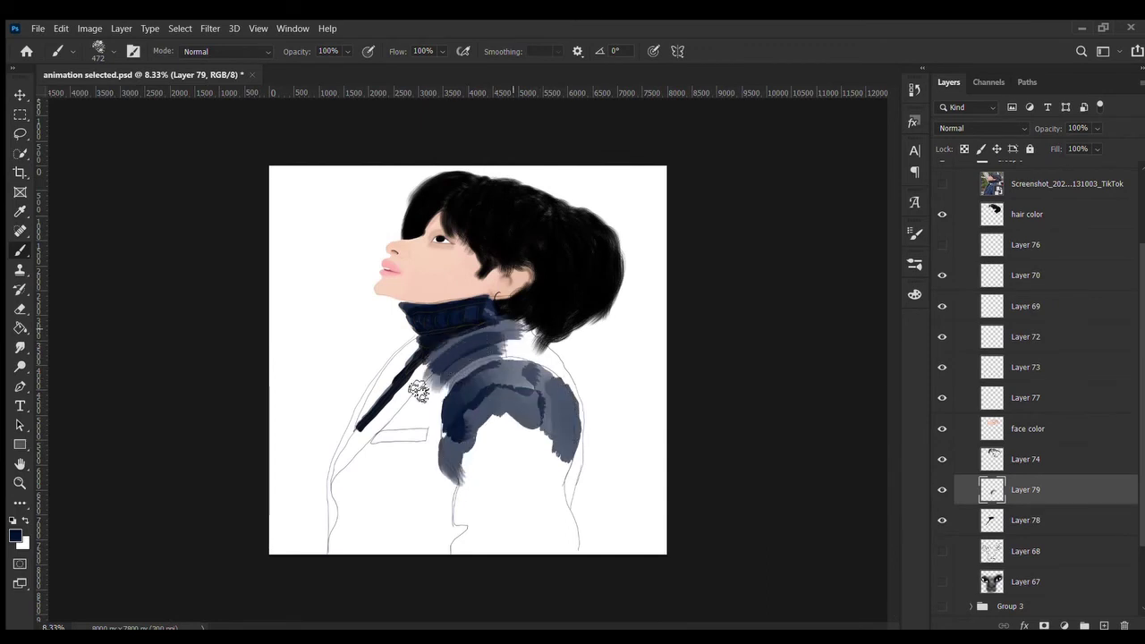
pyautogui.moveTo(438, 363); pyautogui.dragTo(381, 447)
pyautogui.moveTo(469, 339)
pyautogui.mouseDown()
pyautogui.moveTo(393, 438)
pyautogui.moveTo(331, 487)
pyautogui.mouseUp()
pyautogui.moveTo(416, 335); pyautogui.dragTo(380, 399)
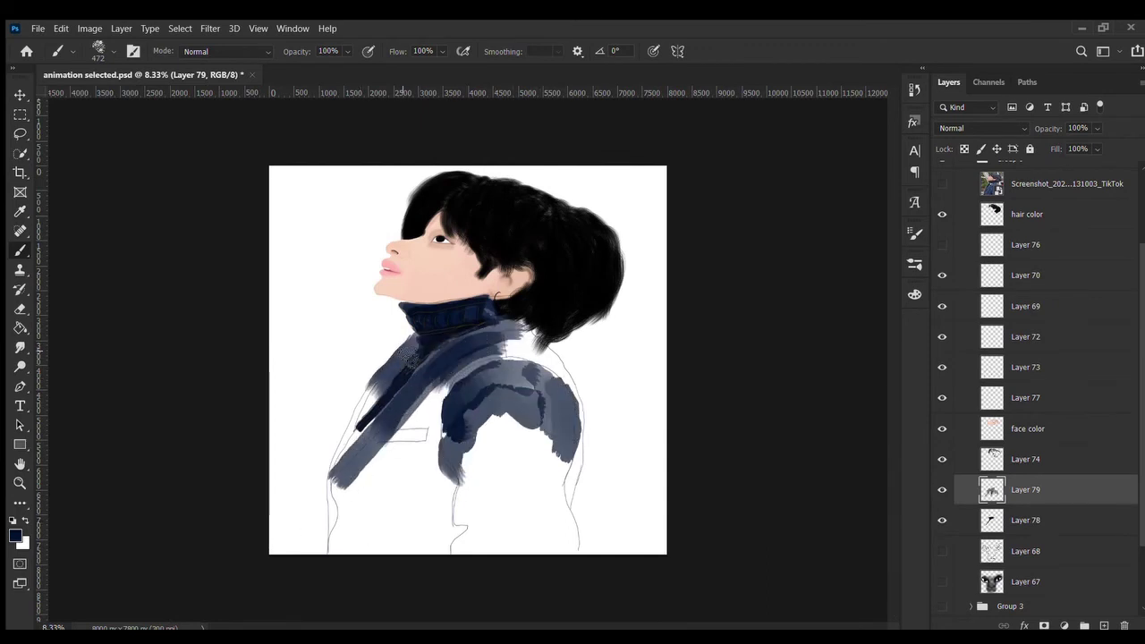
pyautogui.moveTo(402, 358)
pyautogui.mouseDown()
pyautogui.moveTo(346, 458)
pyautogui.moveTo(335, 527)
pyautogui.mouseUp()
pyautogui.moveTo(412, 336)
pyautogui.mouseDown()
pyautogui.moveTo(336, 476)
pyautogui.moveTo(345, 555)
pyautogui.mouseUp()
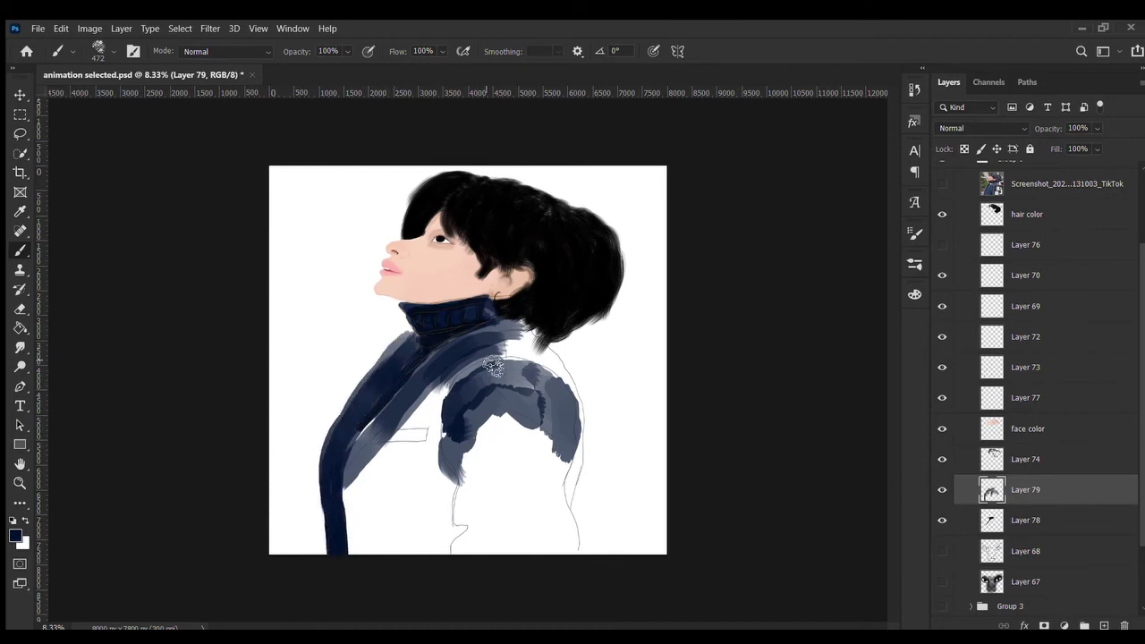
# Fill the jacket body between the lapel and the sleeve with navy, including the pocket area
pyautogui.moveTo(493, 365)
pyautogui.mouseDown()
pyautogui.moveTo(376, 474)
pyautogui.moveTo(349, 550)
pyautogui.mouseUp()
pyautogui.moveTo(393, 426); pyautogui.dragTo(354, 527)
pyautogui.moveTo(531, 352)
pyautogui.mouseDown()
pyautogui.moveTo(571, 373)
pyautogui.moveTo(589, 592)
pyautogui.moveTo(470, 347)
pyautogui.moveTo(396, 426)
pyautogui.moveTo(419, 448)
pyautogui.moveTo(369, 500)
pyautogui.moveTo(382, 547)
pyautogui.moveTo(396, 487)
pyautogui.mouseUp()
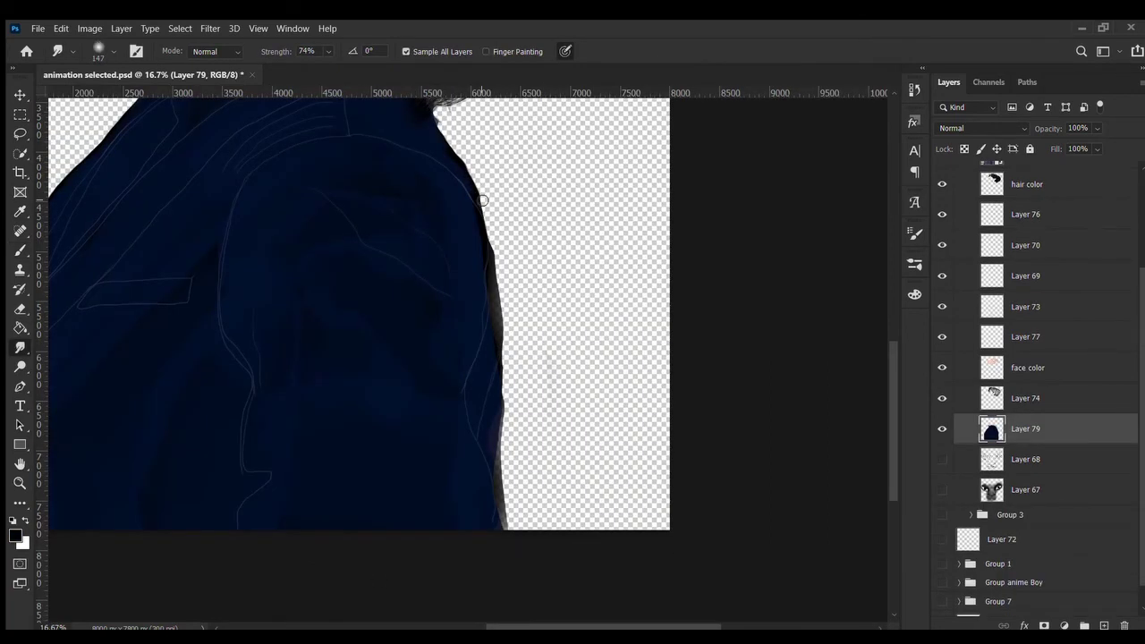
# Smudge the jacket's back edge from the shoulder down to the hem at 74% strength
pyautogui.moveTo(483, 200); pyautogui.dragTo(506, 529)
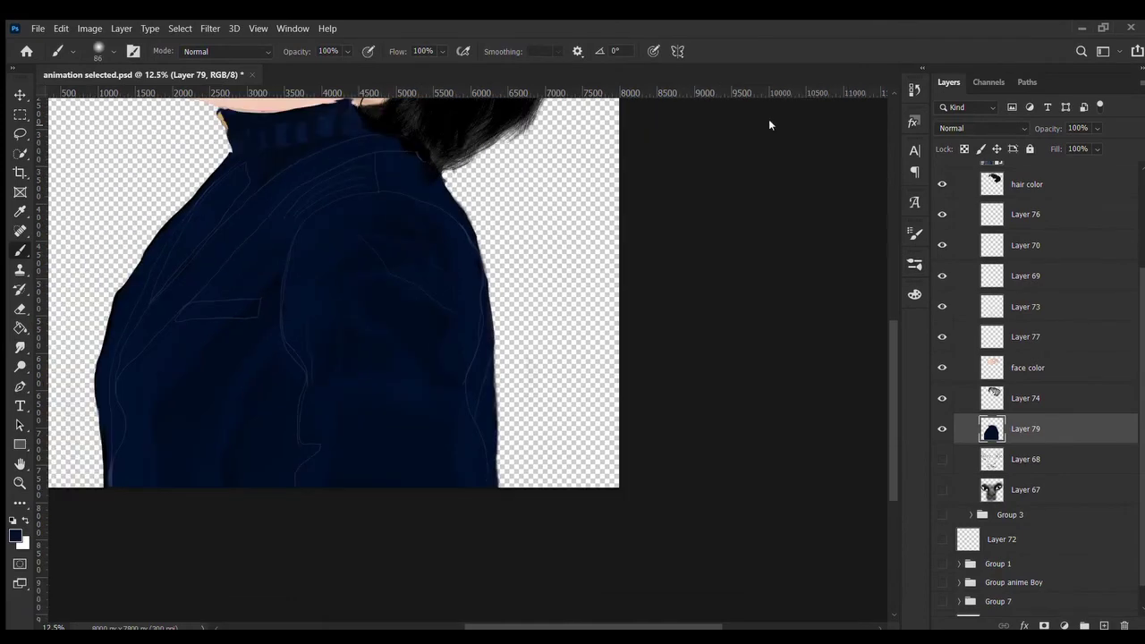
# Try repainting the jacket's front shoulder edge below the collar in navy with an 86 px brush
pyautogui.hotkey('ctrl', '+')
pyautogui.hotkey('ctrl', '+')
pyautogui.moveTo(245, 301)
pyautogui.mouseDown()
pyautogui.moveTo(618, 340)
pyautogui.moveTo(609, 556)
pyautogui.mouseUp()
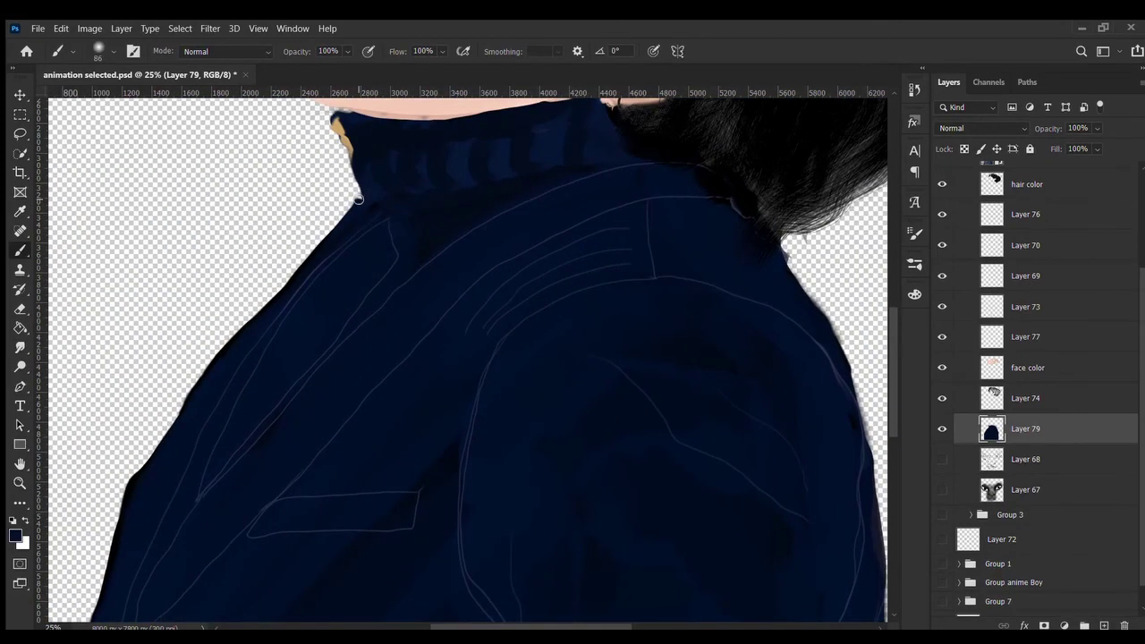
pyautogui.moveTo(360, 199); pyautogui.dragTo(213, 356)
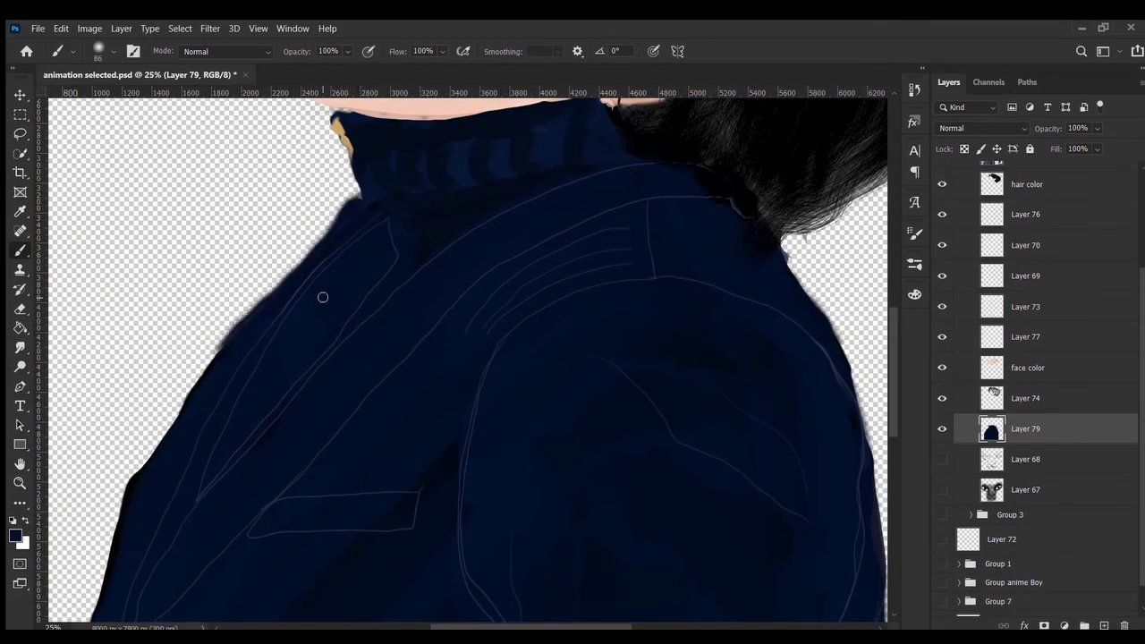
pyautogui.hotkey('ctrl', 'z')
pyautogui.hotkey('ctrl', 'z')
# Cover the tan patch on the front edge of the turtleneck collar with navy
pyautogui.hotkey('ctrl', '-')
pyautogui.hotkey('ctrl', '+')
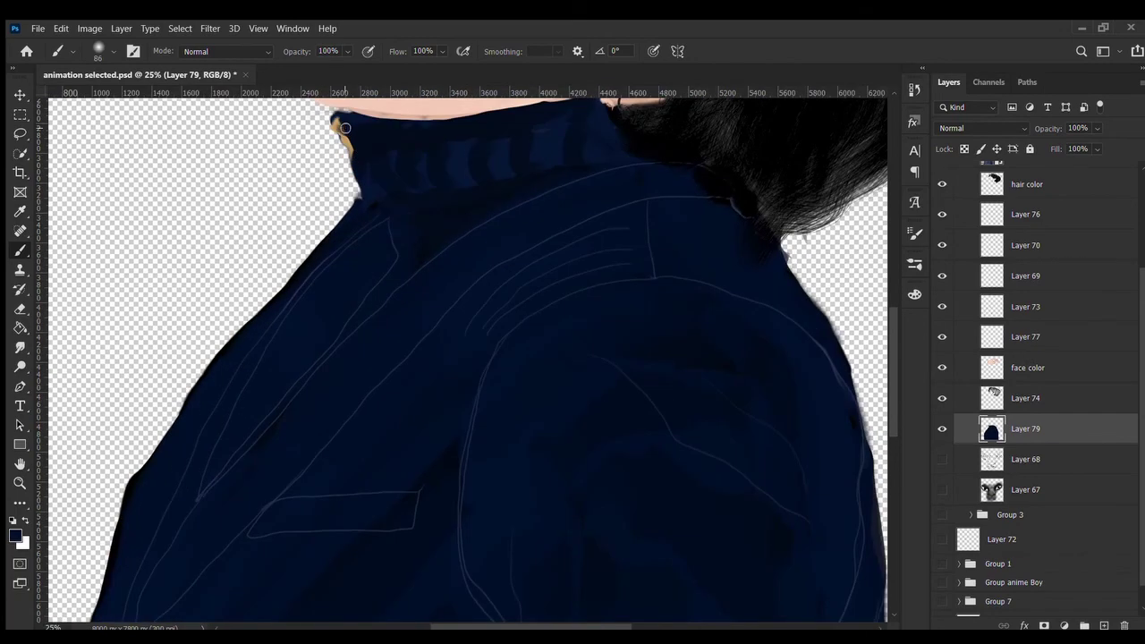
pyautogui.moveTo(345, 128); pyautogui.dragTo(357, 155)
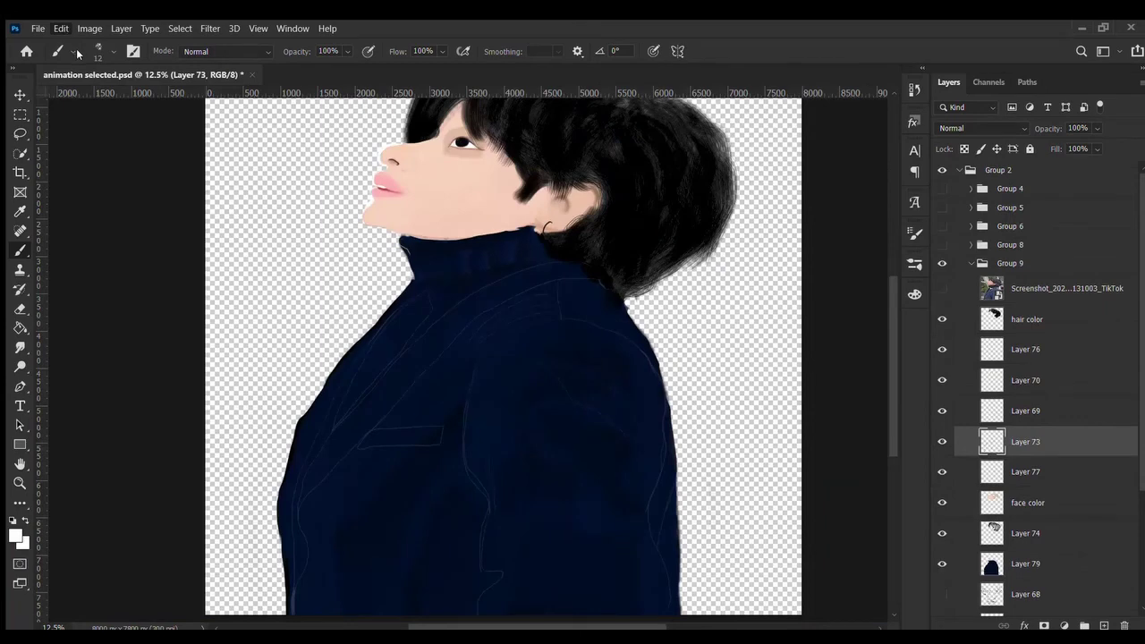
# Add a new layer above hair color, sign the artwork in white on the jacket sleeve with a 12 px brush, and save
pyautogui.hotkey('ctrl', 'shift', 'alt', 'n')
pyautogui.moveTo(497, 530)
pyautogui.mouseDown()
pyautogui.moveTo(512, 521)
pyautogui.moveTo(580, 539)
pyautogui.moveTo(594, 508)
pyautogui.mouseUp()
pyautogui.moveTo(597, 519); pyautogui.dragTo(599, 535)
pyautogui.hotkey('ctrl', 's')
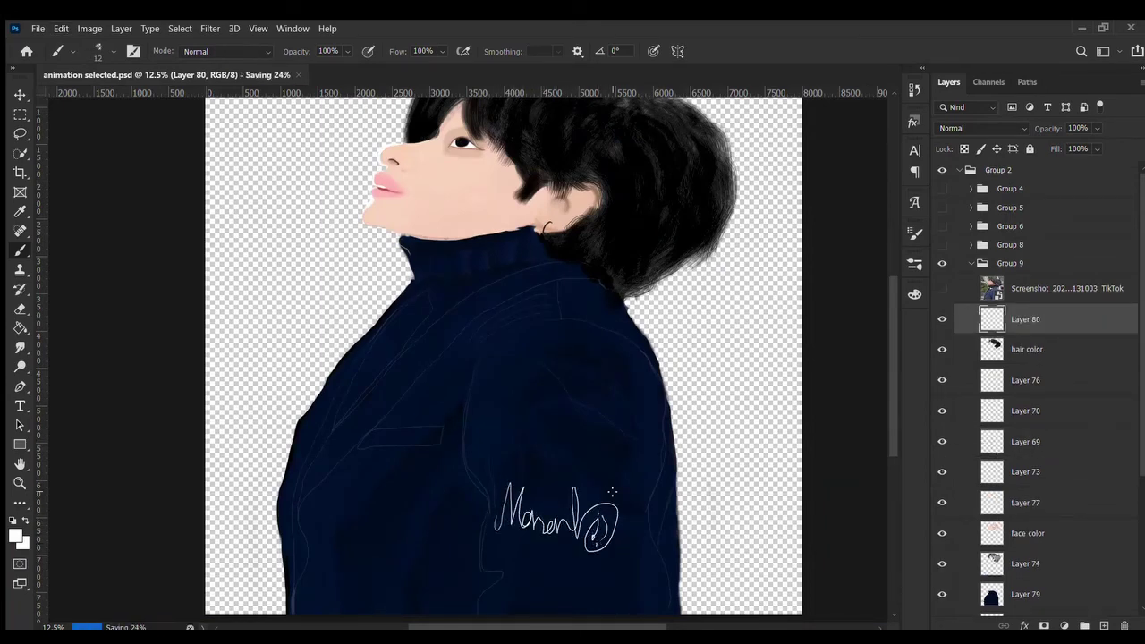